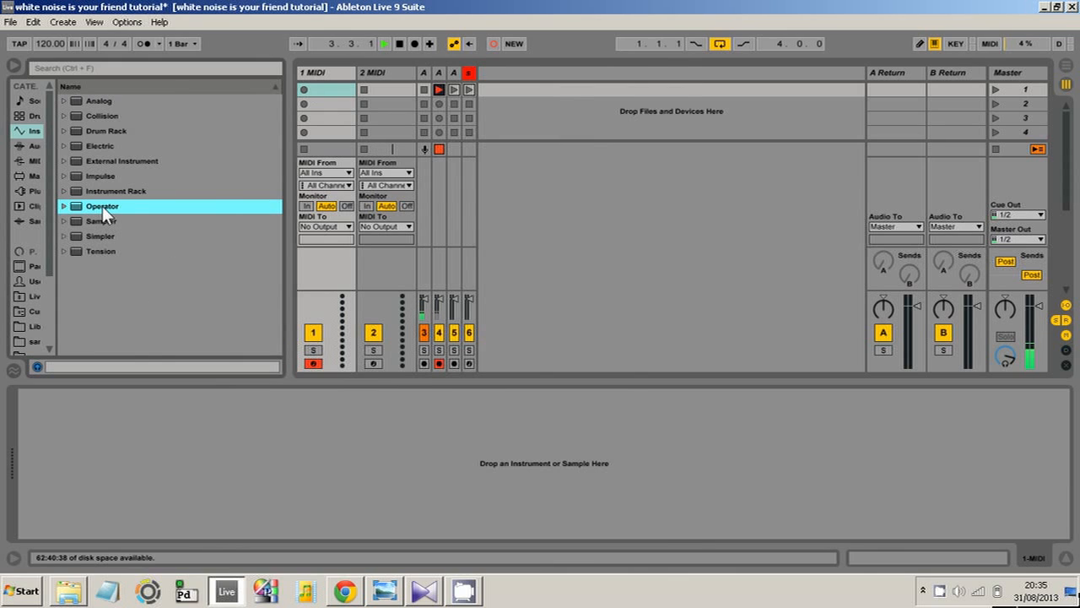
- Load the Operator instrument onto the first MIDI track and set oscillator A's waveform to Noise Looped
left_click_drag(102, 205, 329, 79)
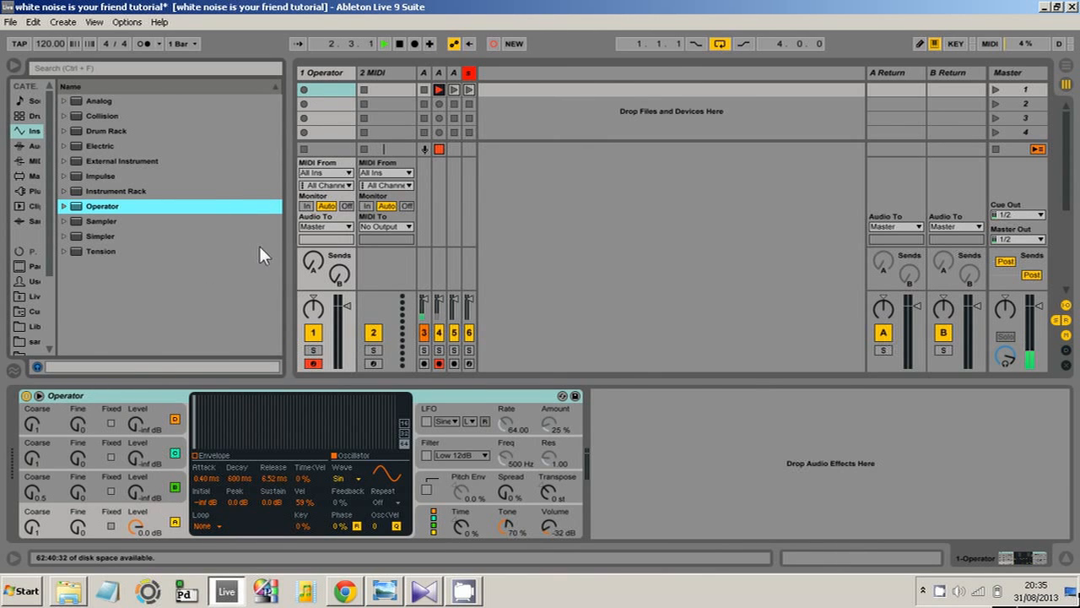
left_click(330, 73)
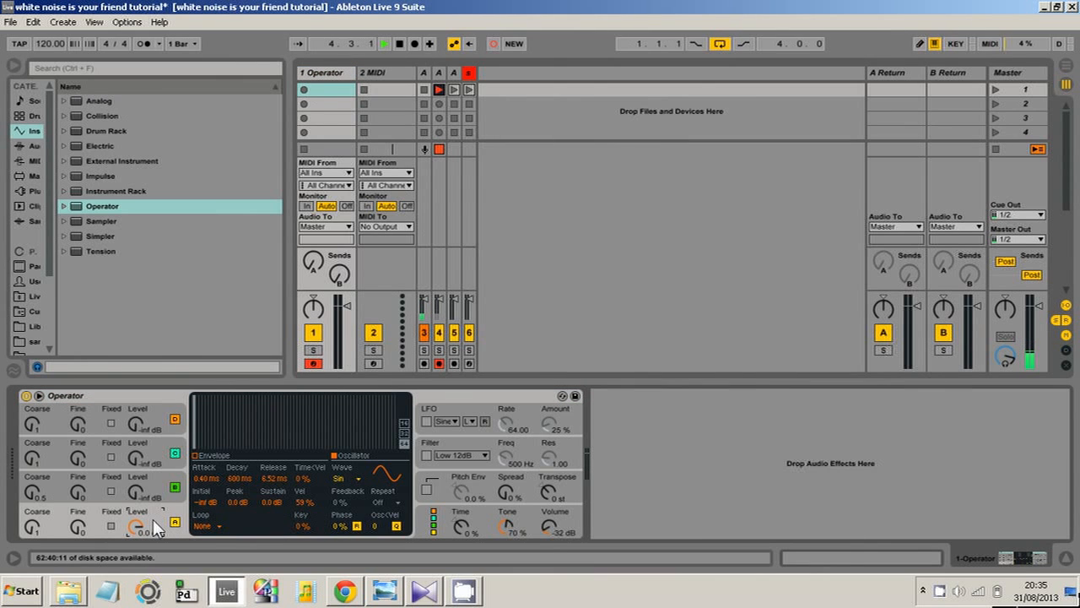
left_click(353, 474)
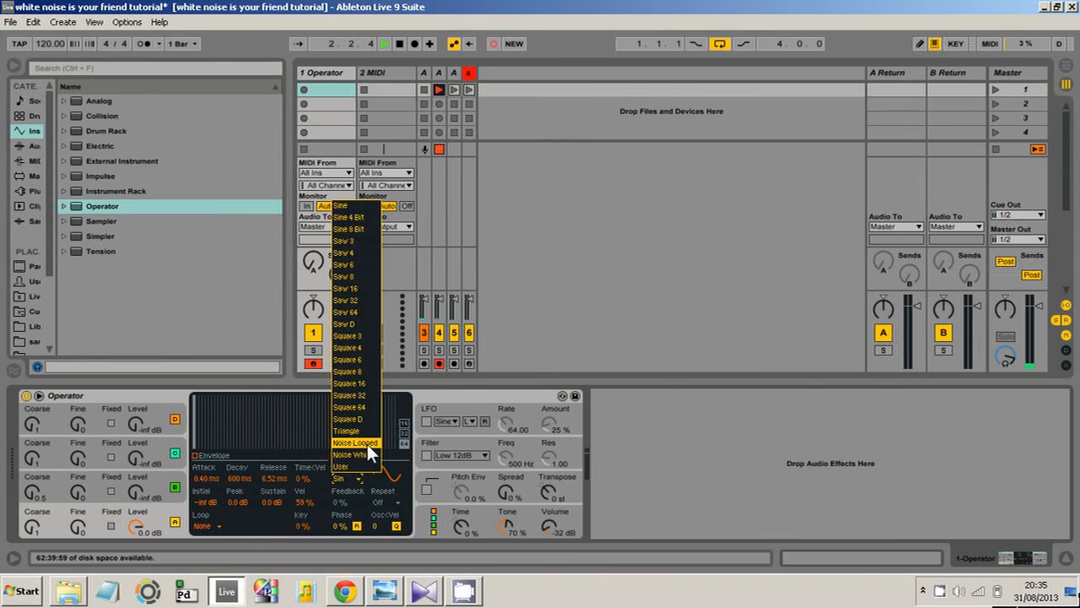
left_click(367, 443)
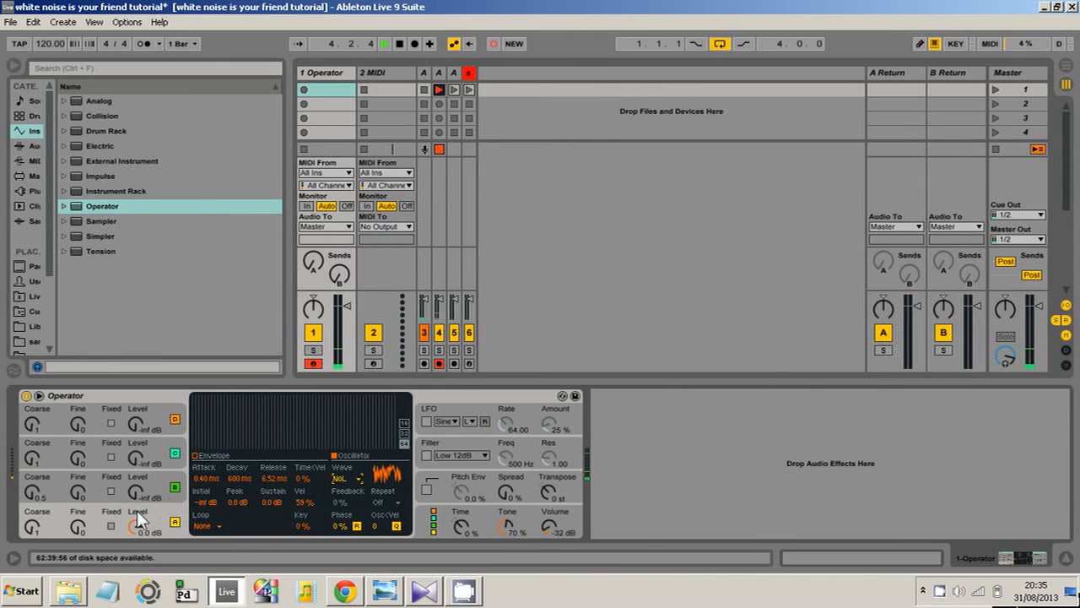
- Change oscillator A's waveform to Noise White and lower the Operator's volume to -43 dB
left_click(345, 478)
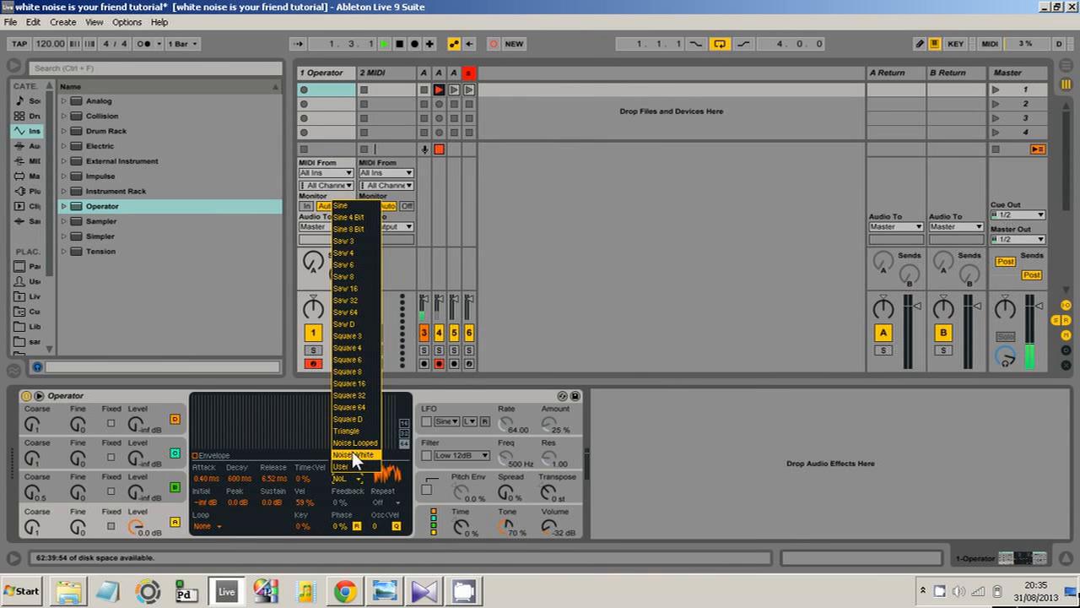
left_click(352, 454)
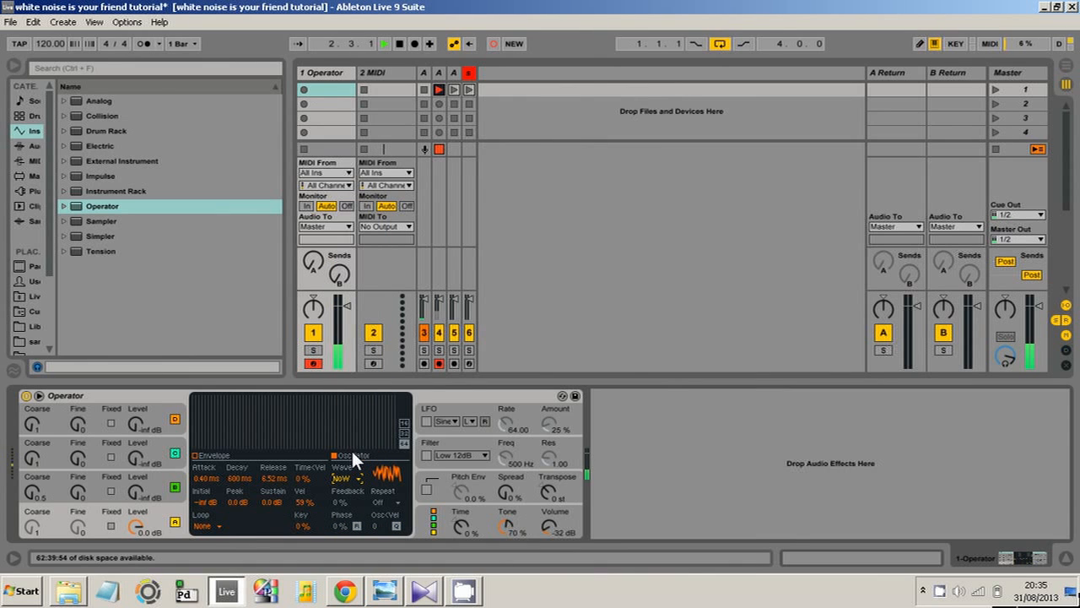
left_click(549, 523)
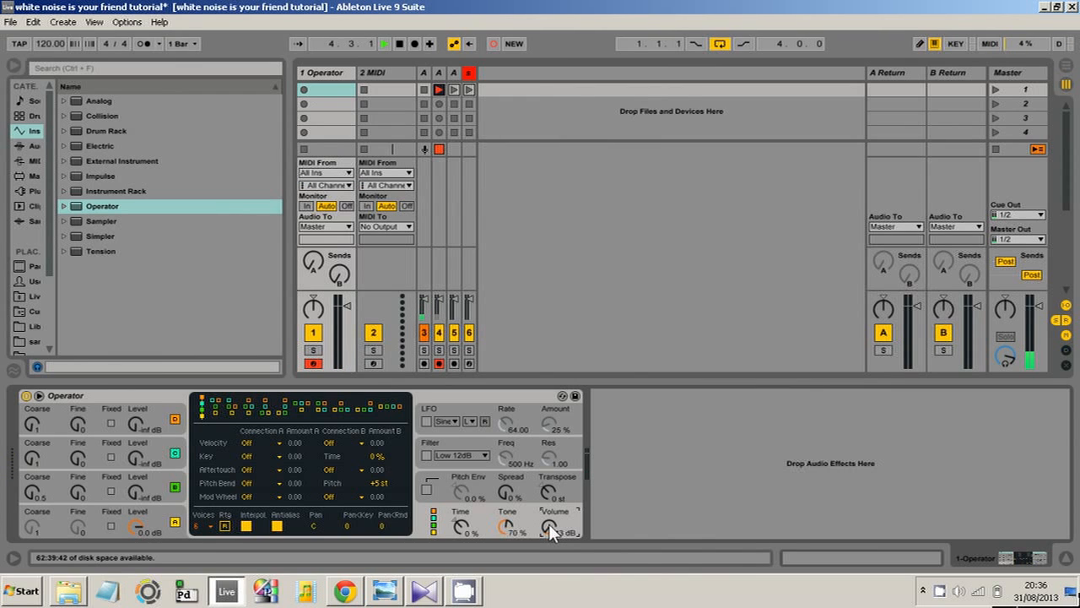
- Turn on the Operator's filter and flatten its envelope peak to 0% with an attack of about 14.7 ms
left_click(465, 438)
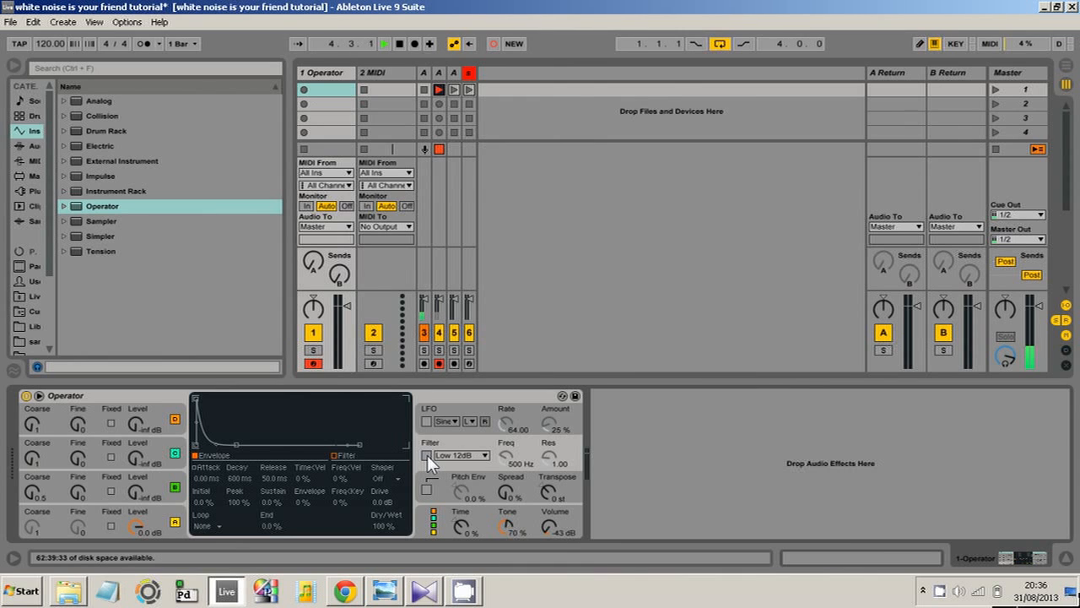
left_click(427, 455)
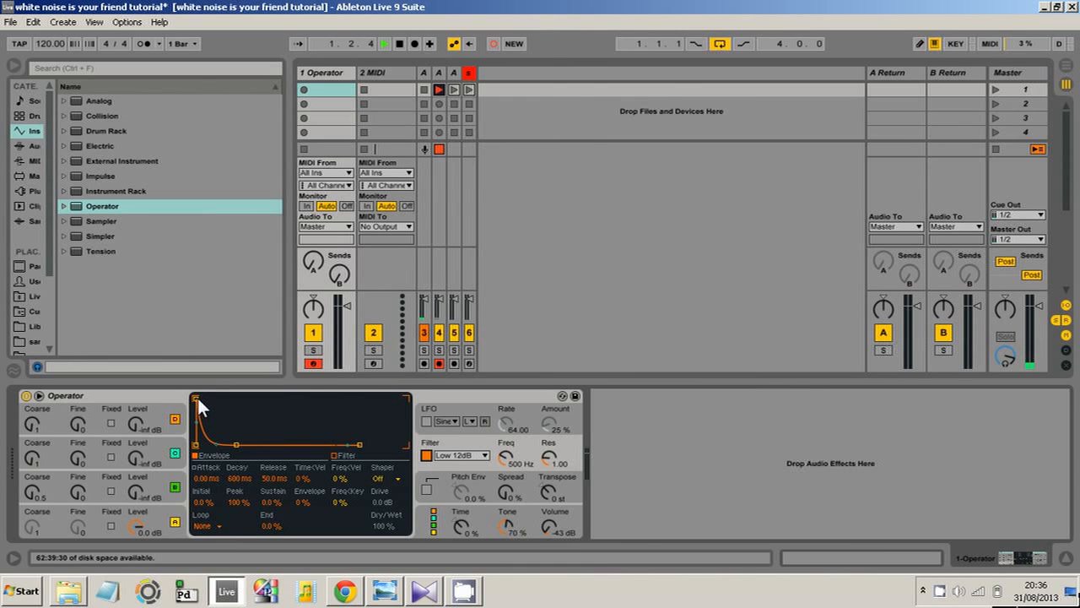
left_click_drag(196, 398, 223, 442)
- Set the filter type to Band 24dB and display the filter's frequency curve
left_click(485, 455)
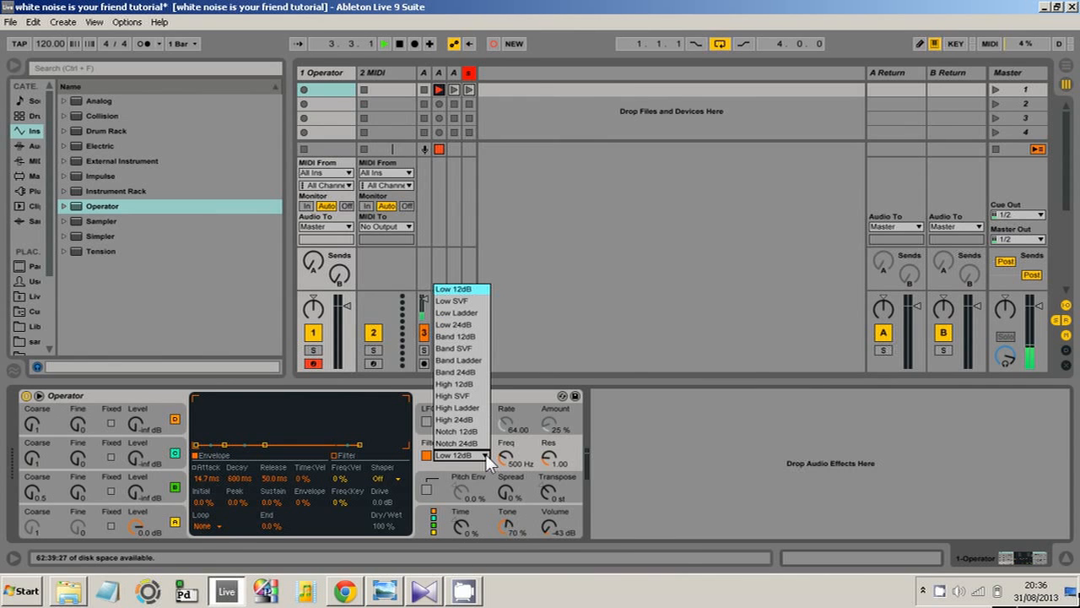
left_click(471, 371)
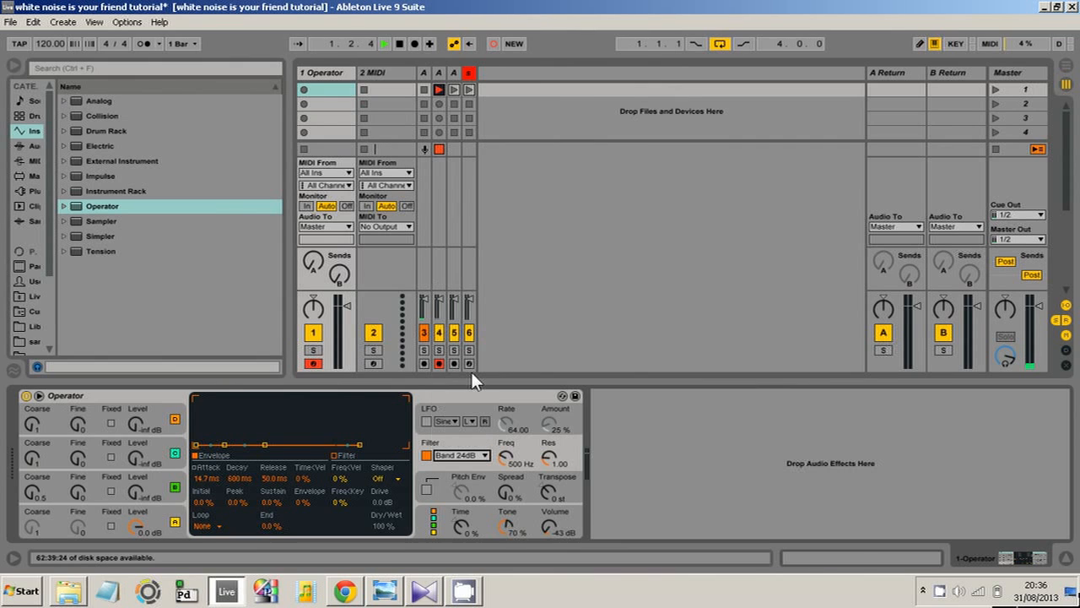
left_click(526, 450)
left_click(333, 455)
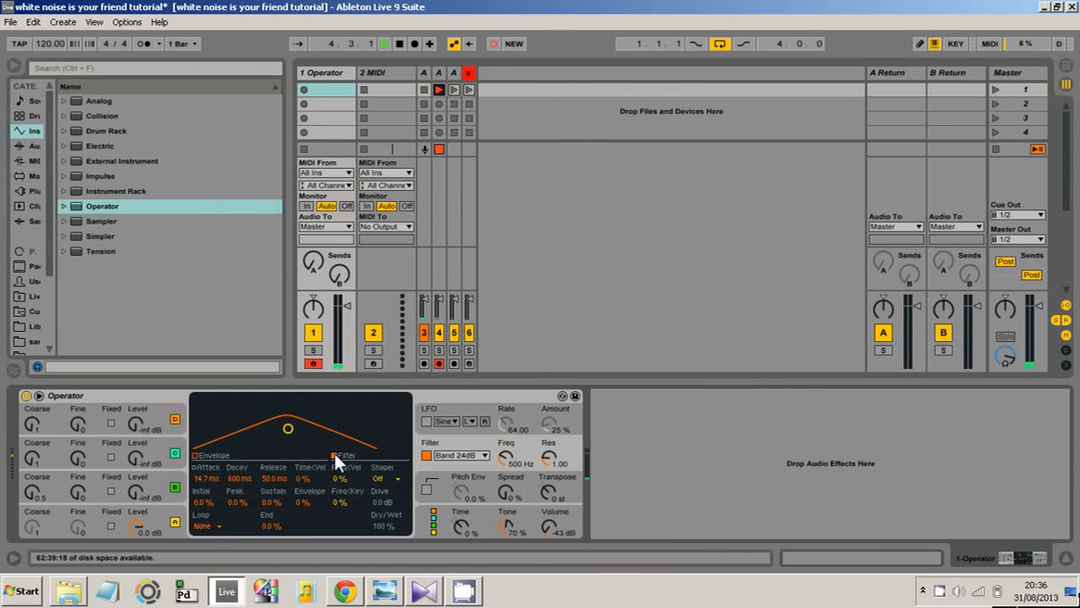
- Raise the Operator's volume to -24 dB and set the filter to about 961 Hz with 0.65 resonance
left_click(548, 525)
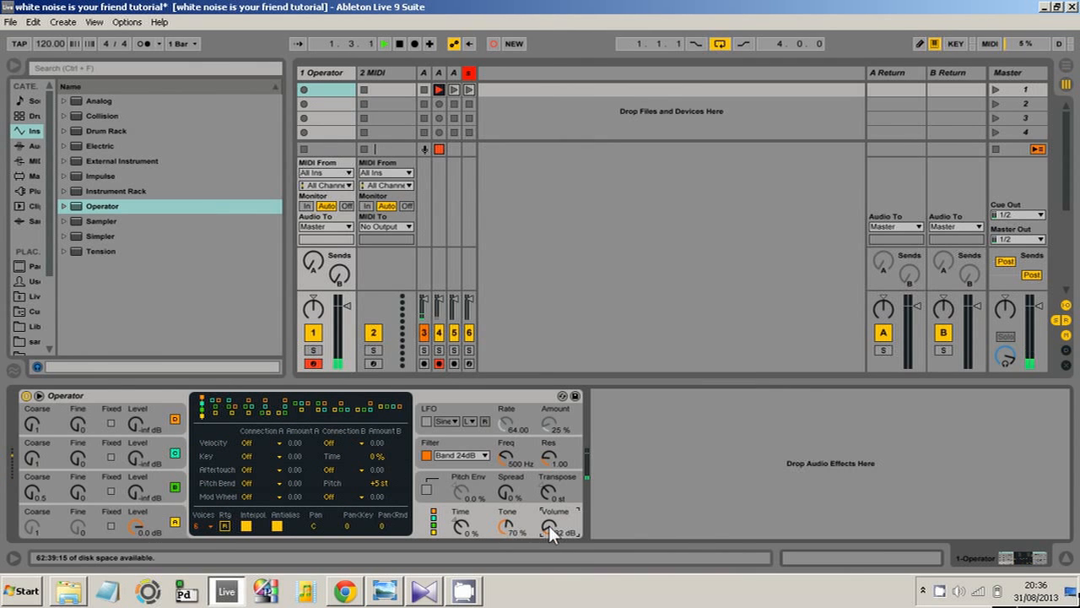
left_click(517, 442)
left_click_drag(551, 458, 503, 457)
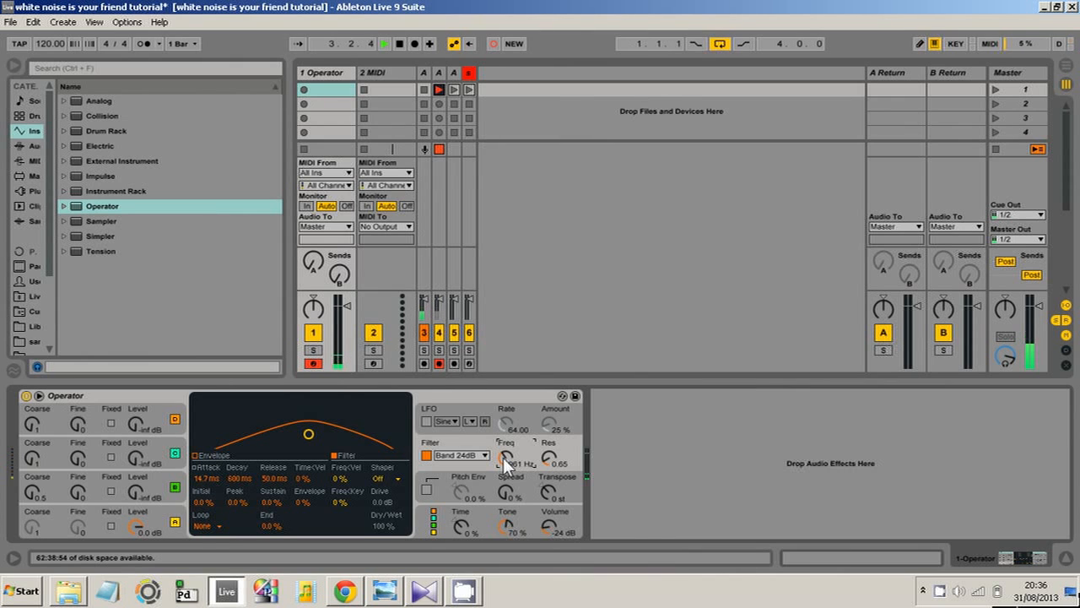
- Increase the Operator's Spread to about 35%
left_click(508, 494)
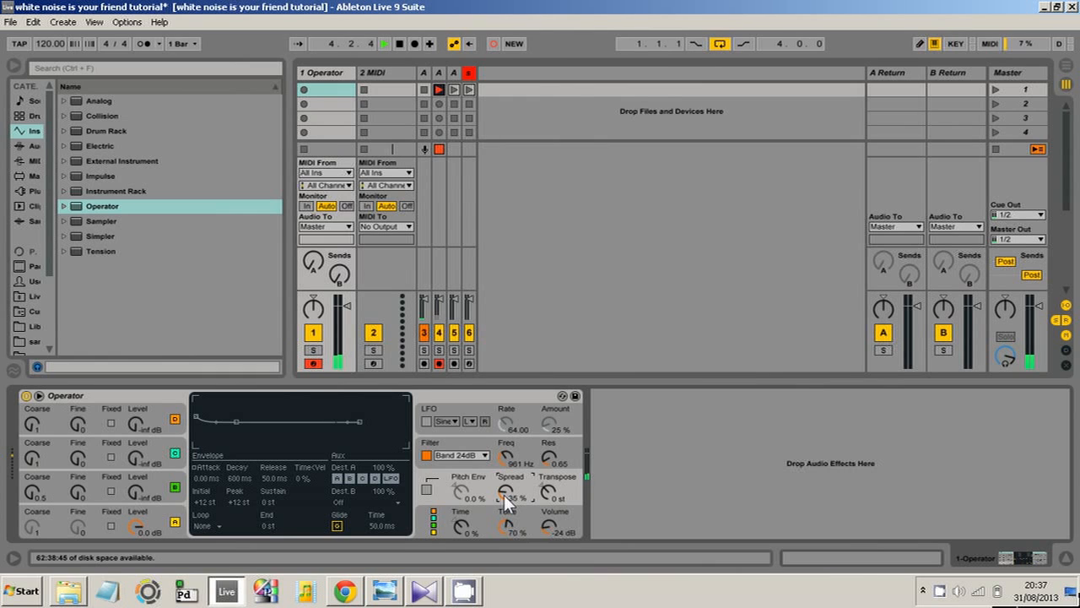
left_click_drag(504, 495, 504, 492)
- Create a MIDI clip in the Operator track's first slot and draw a G3 note lasting the whole bar
double_click(327, 90)
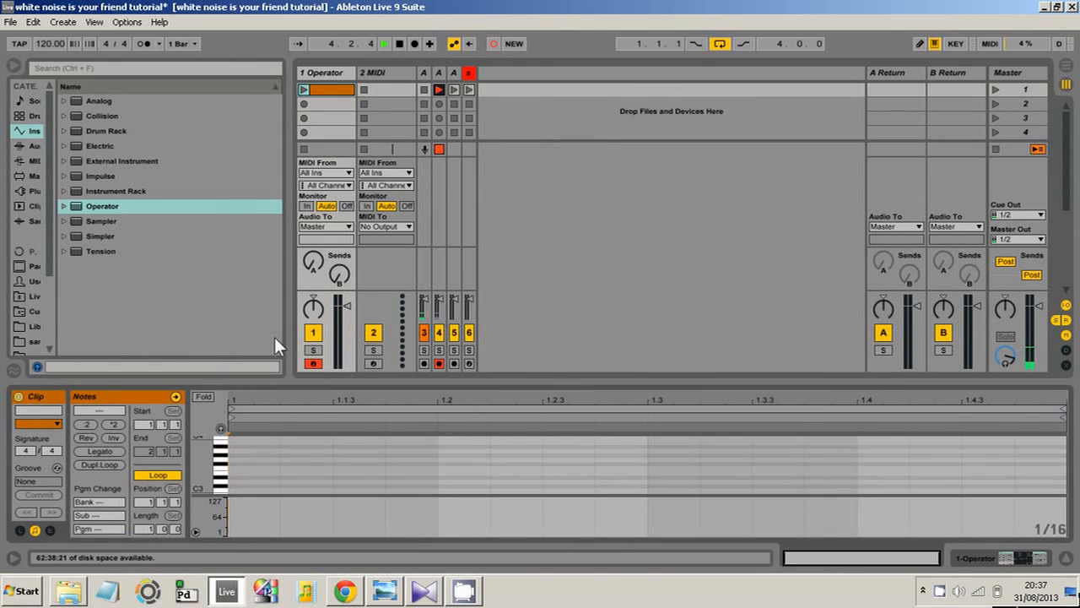
double_click(256, 459)
left_click_drag(283, 458, 1068, 448)
- Launch the Operator clip and audition the noise together with the clips on tracks 6 and 5 in turn
left_click(306, 89)
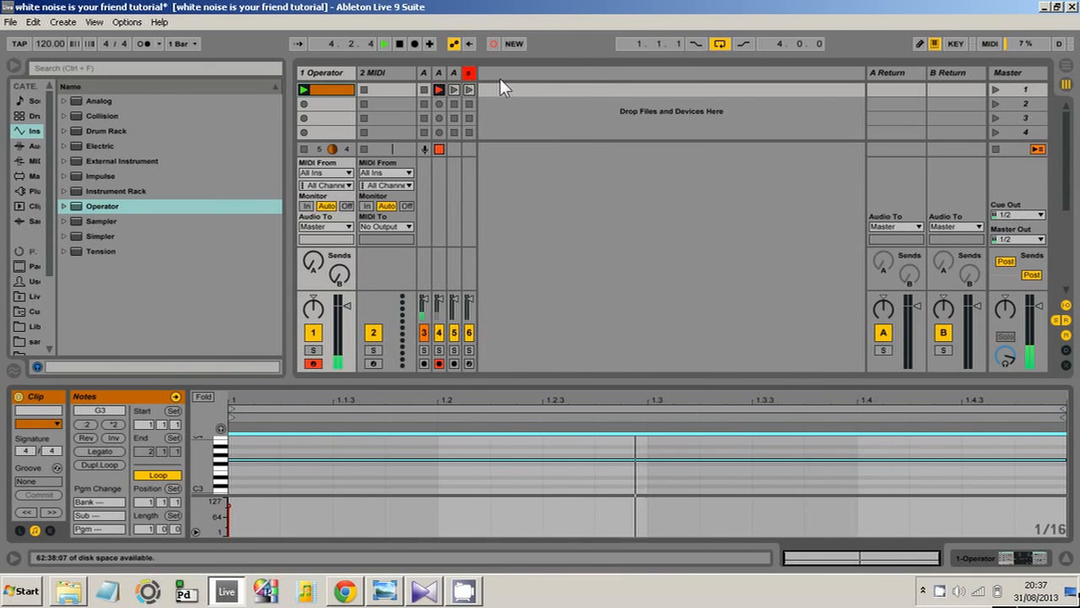
left_click(471, 88)
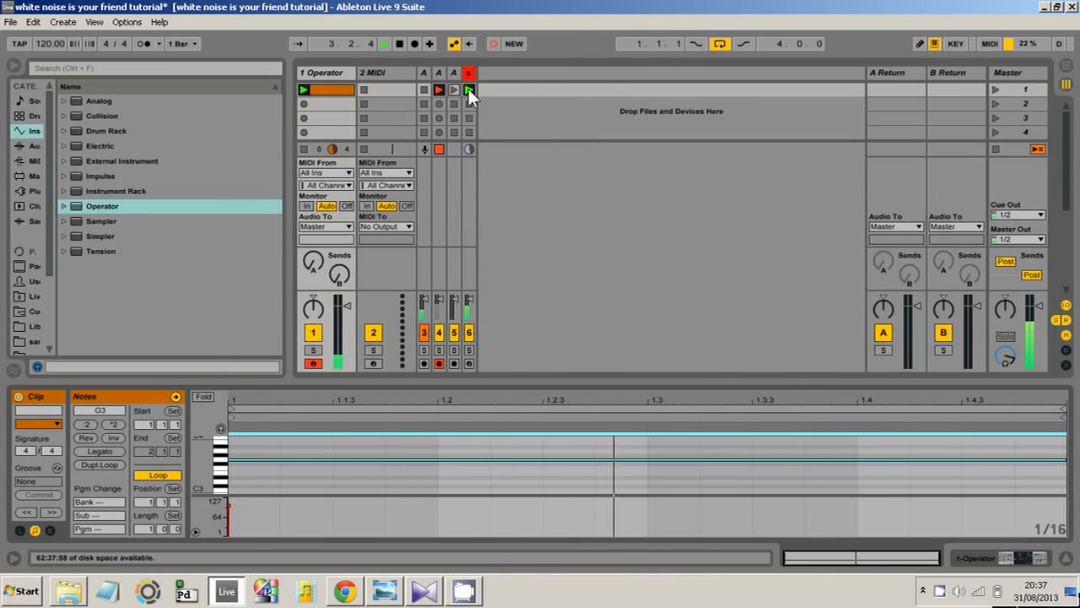
left_click(468, 88)
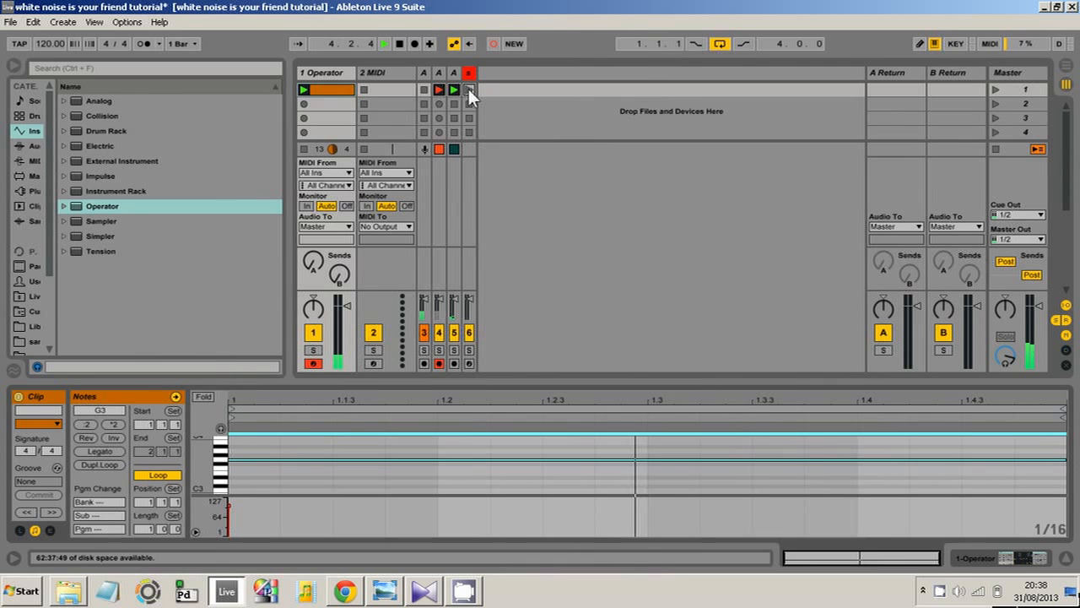
left_click(422, 332)
- View the Treetops photo in Windows Photo Viewer as a visual comparison, and return to Ableton Live
left_click(382, 592)
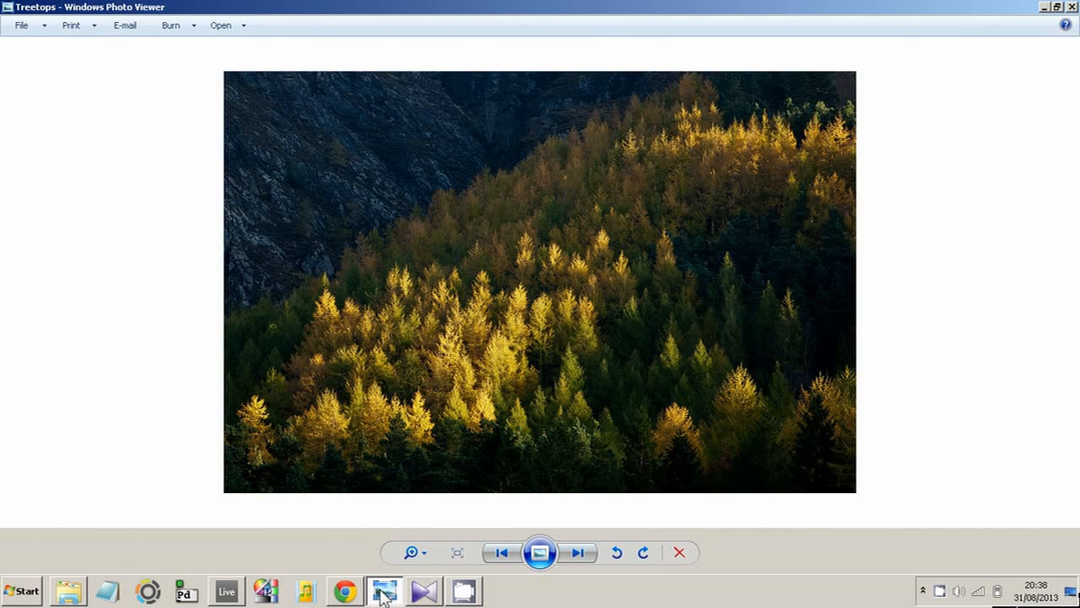
left_click(384, 594)
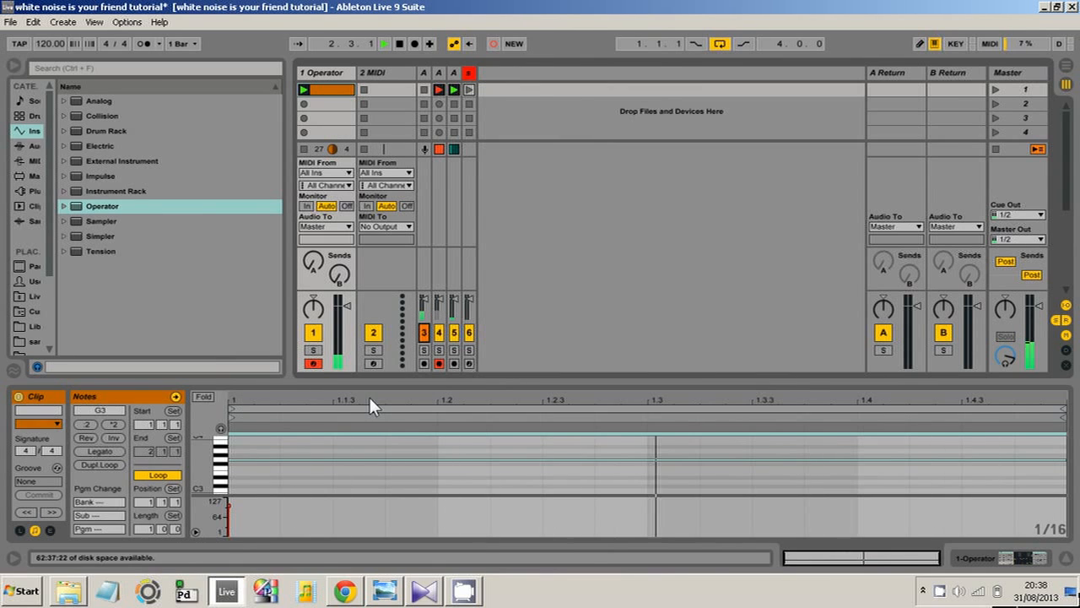
mouse_move(384, 595)
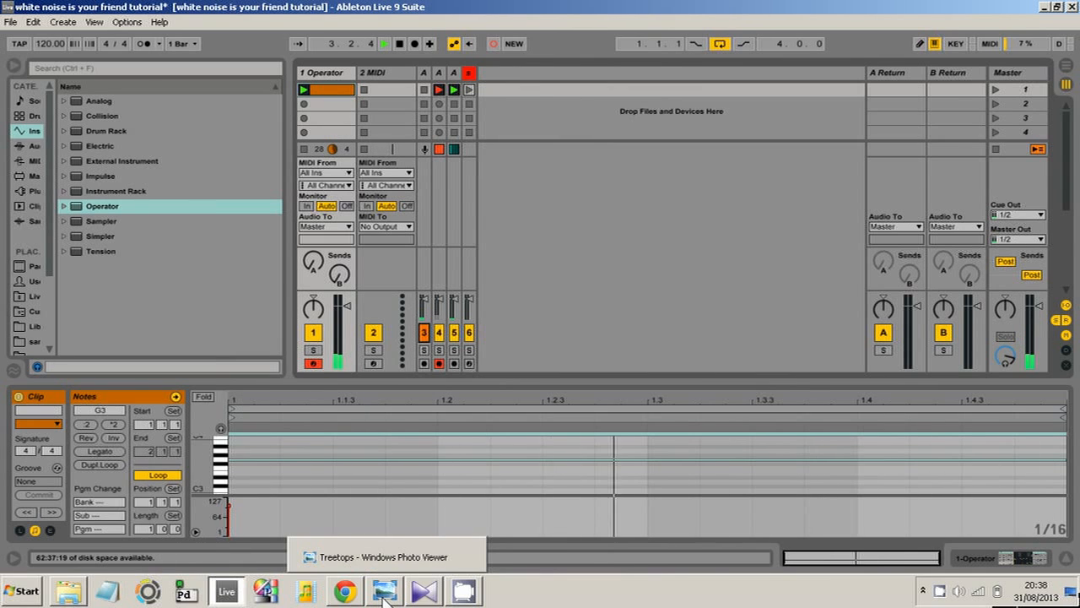
left_click(384, 595)
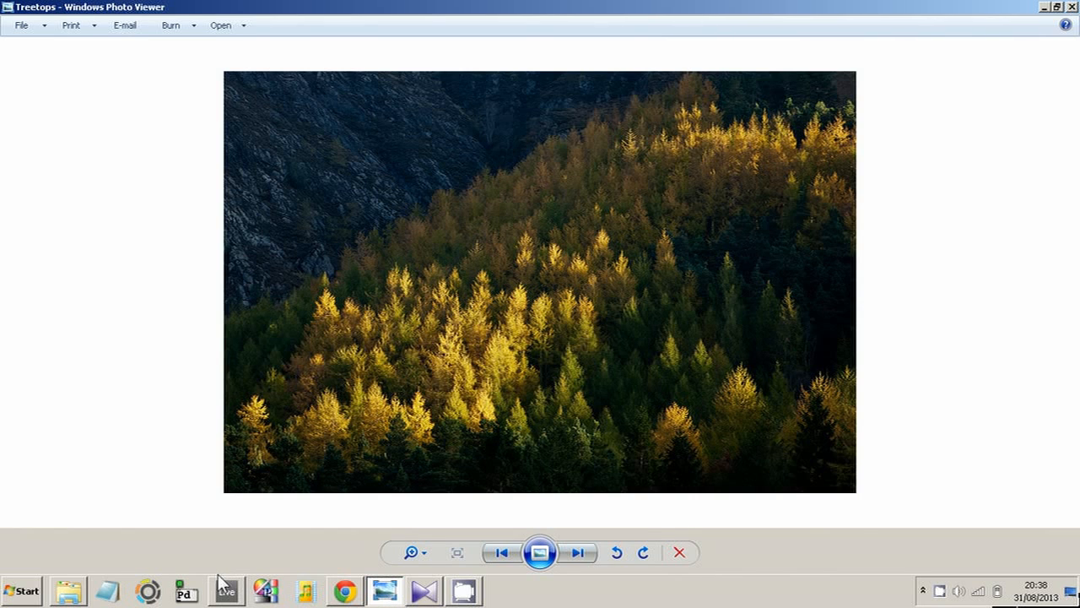
mouse_move(228, 595)
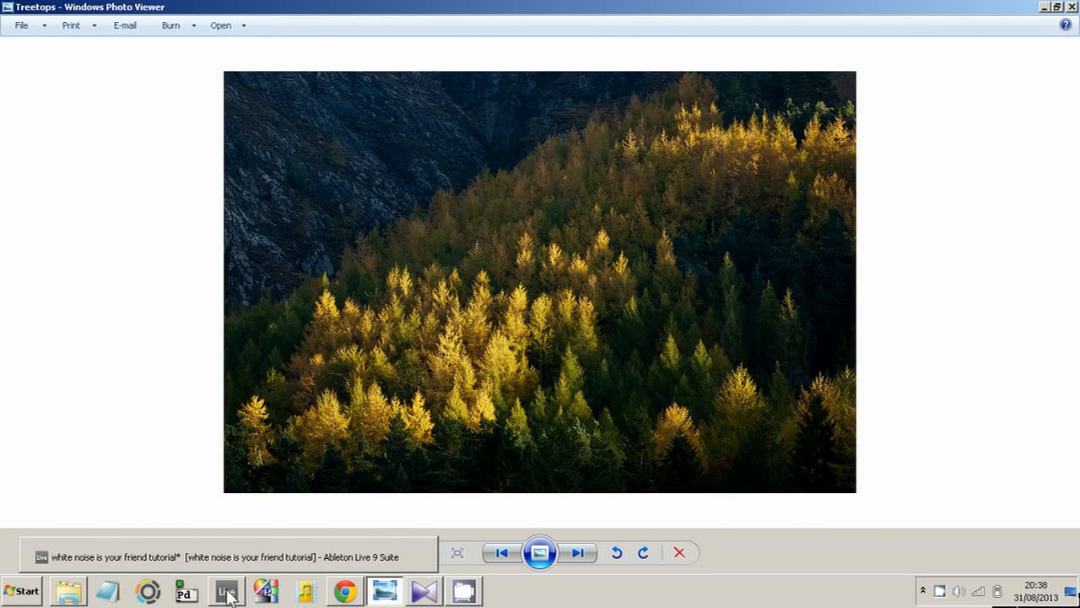
left_click(227, 594)
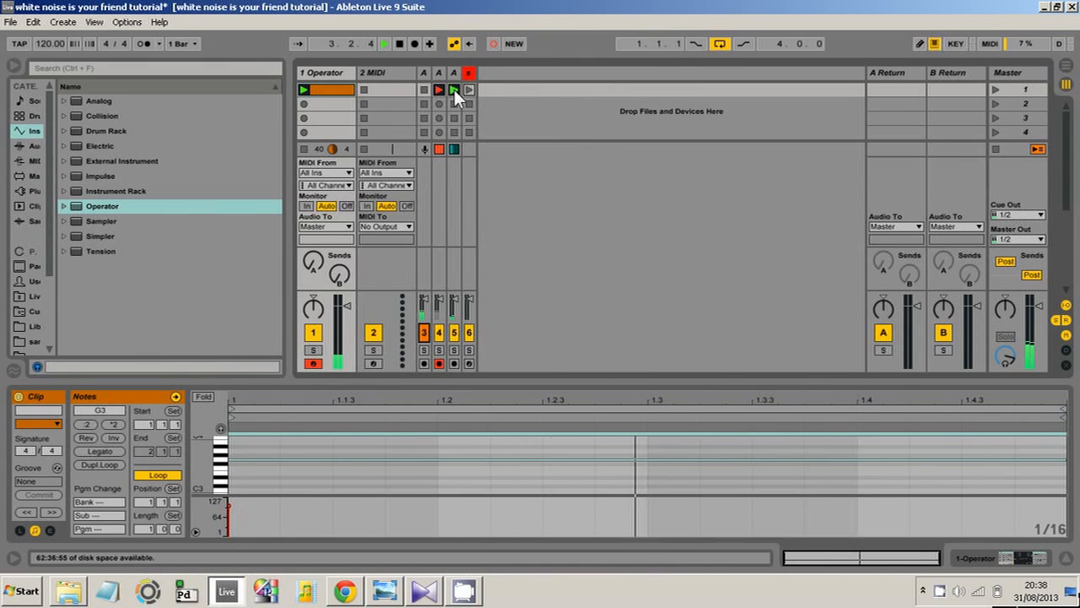
- Stop the playing clips on tracks 1 and 5, and select and arm the second MIDI track for recording
left_click(306, 87)
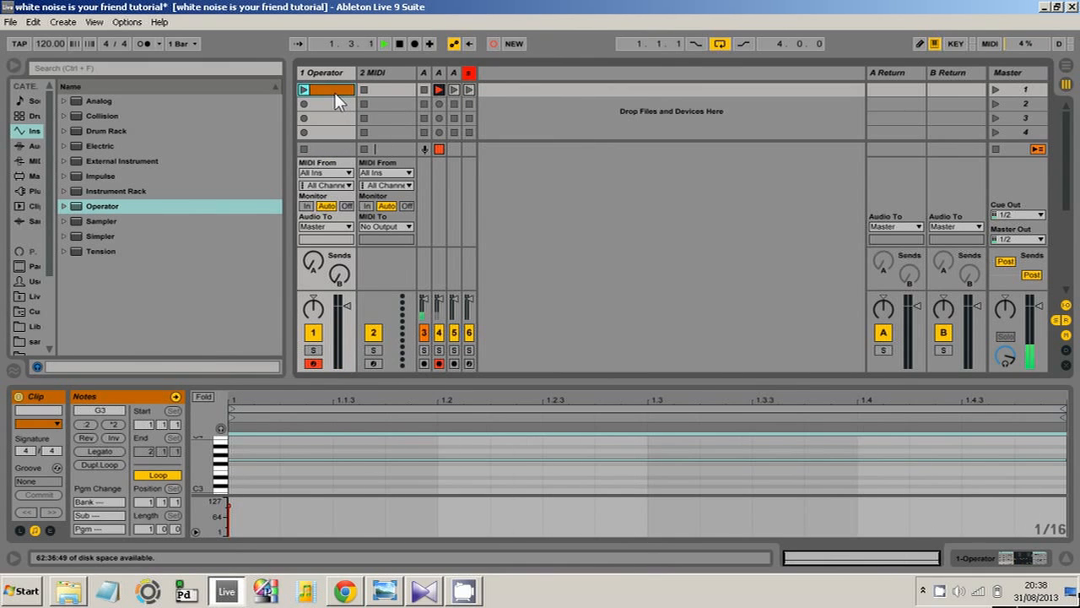
left_click(334, 75)
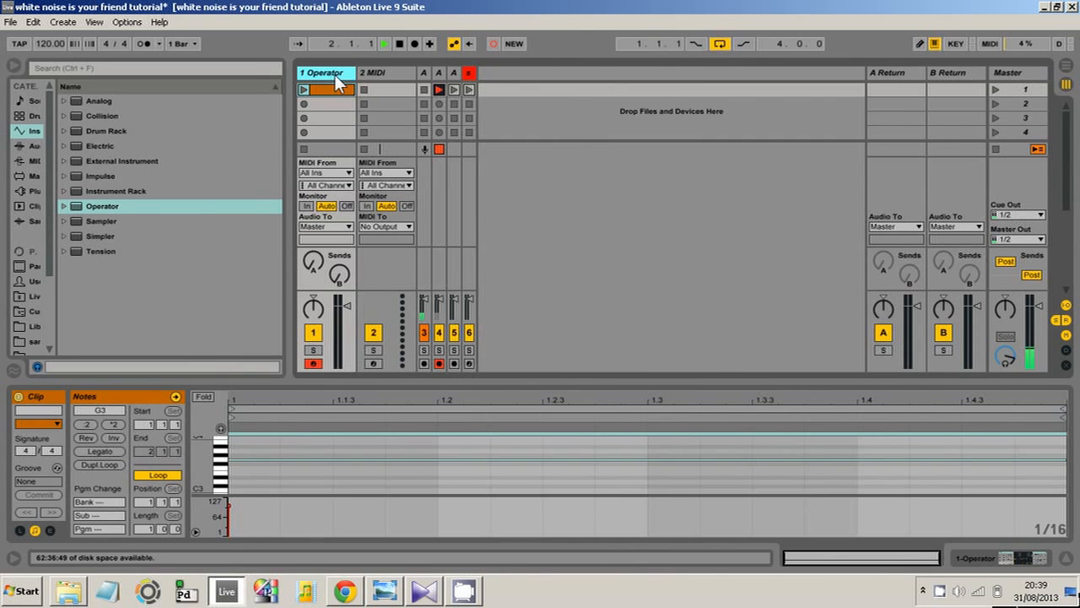
left_click(387, 73)
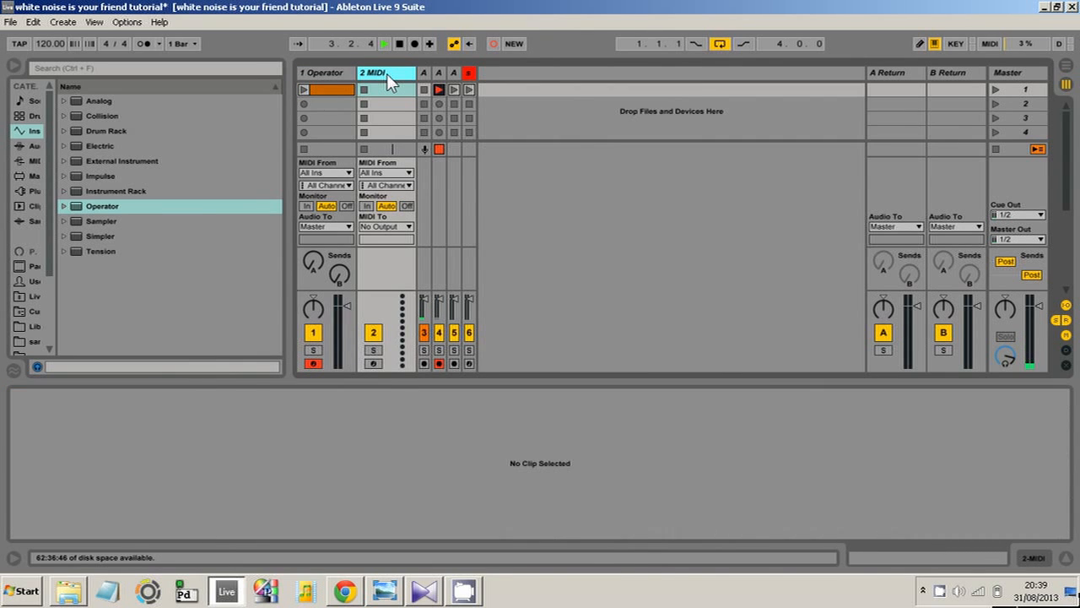
left_click(376, 362)
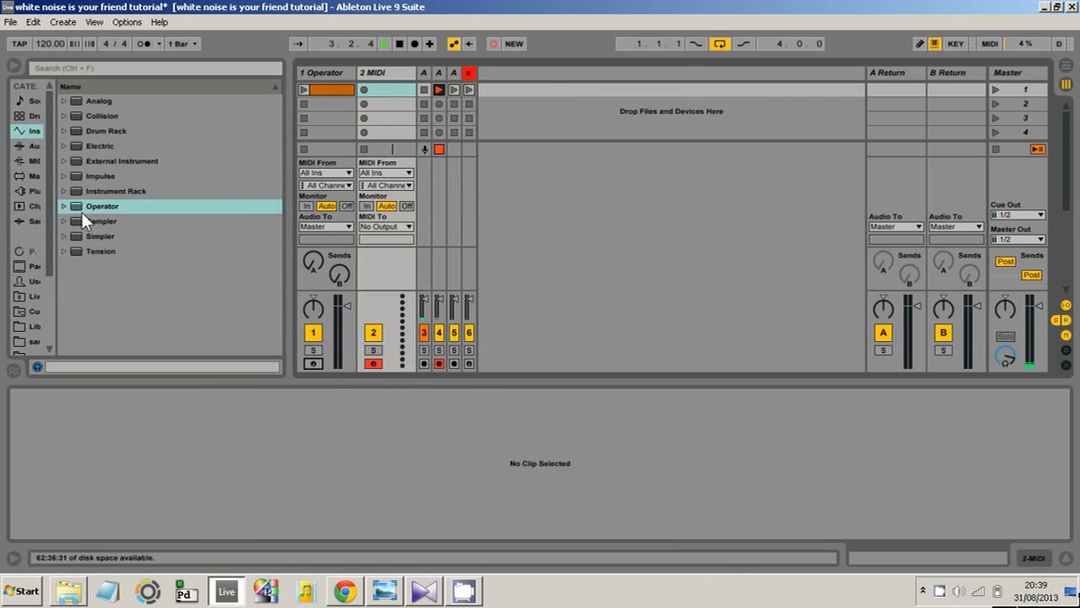
- Load Operator onto the second MIDI track and set its oscillator A waveform to Noise White
left_click_drag(103, 207, 384, 79)
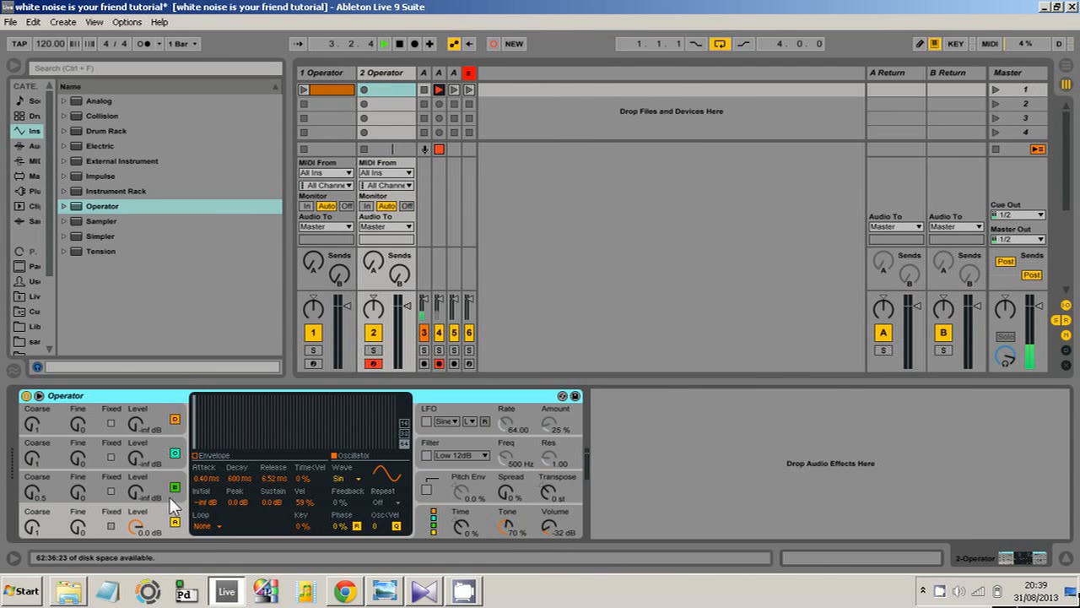
left_click(349, 476)
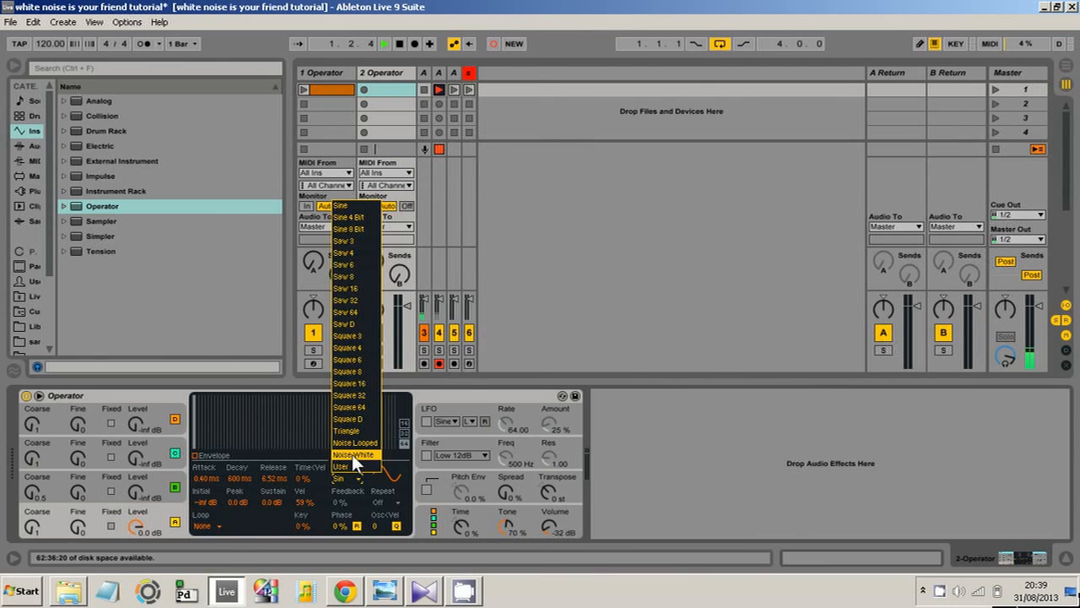
left_click(352, 455)
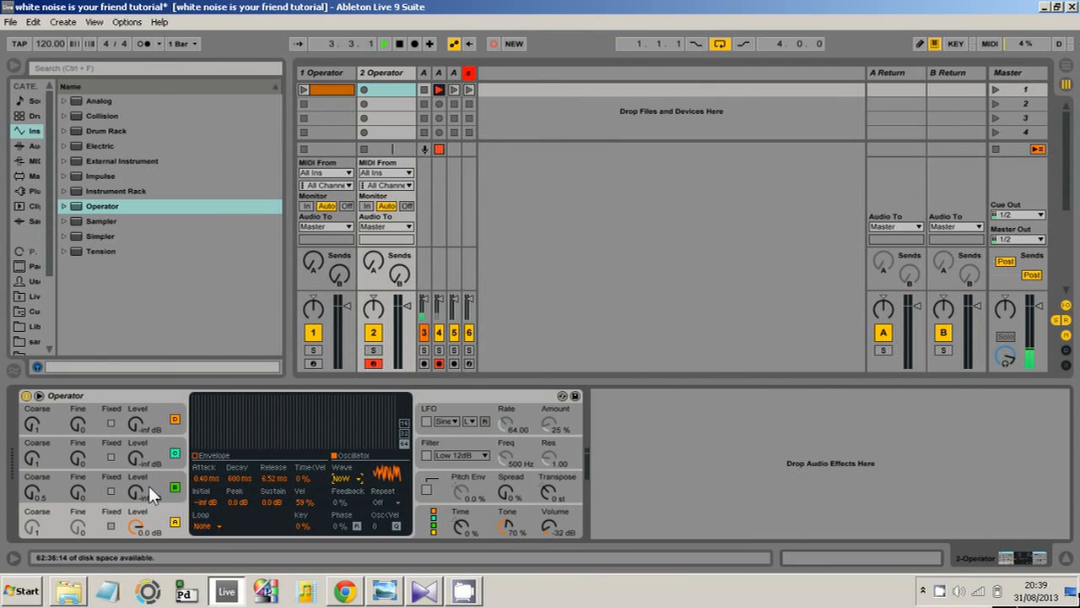
- Set oscillator B's waveform to Noise Looped and lower the second Operator's Transpose to -21 st
left_click(149, 485)
left_click(345, 478)
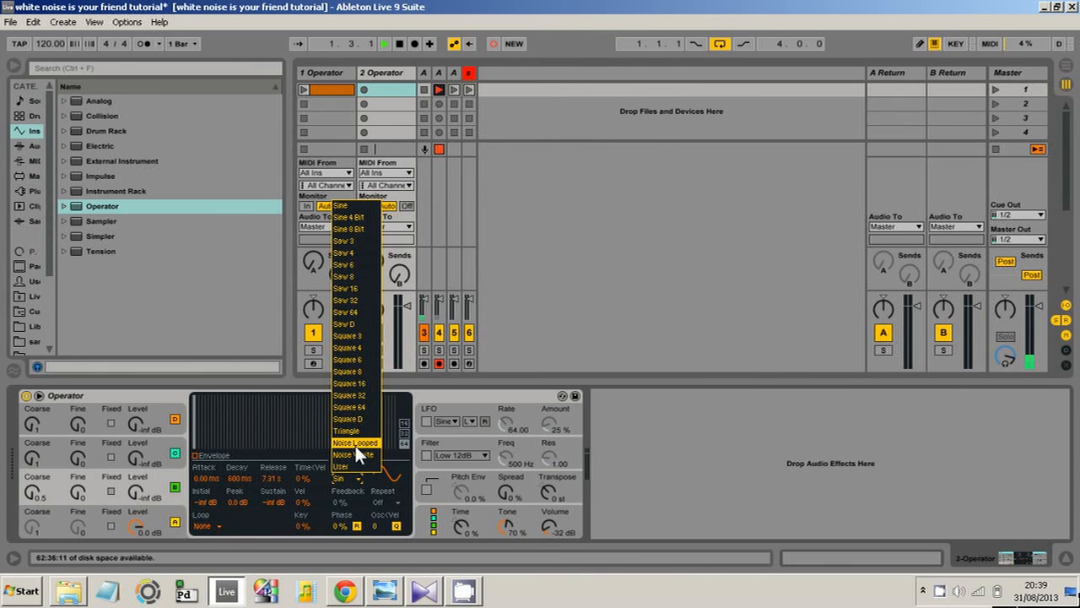
left_click(356, 445)
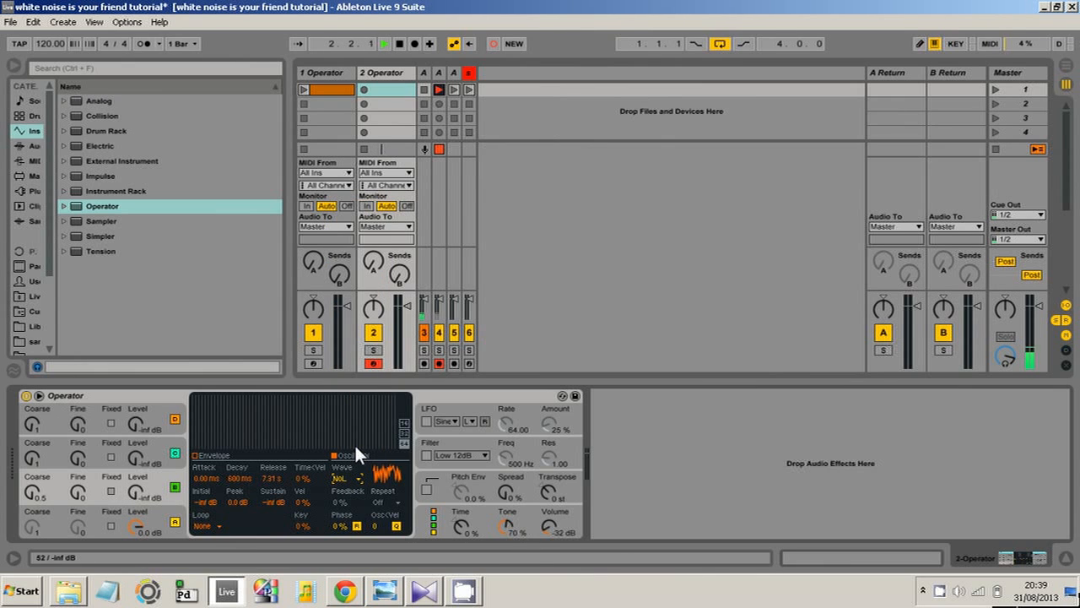
left_click(548, 487)
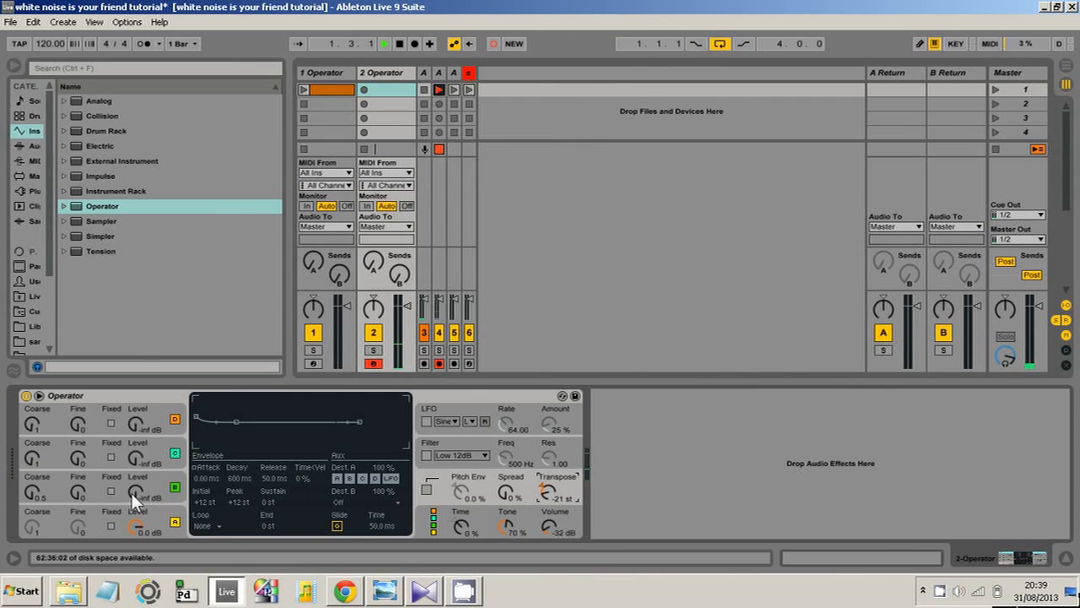
- Raise oscillator B's level to -5.7 dB and set the second Operator's Transpose to -3 st
left_click_drag(132, 493, 130, 493)
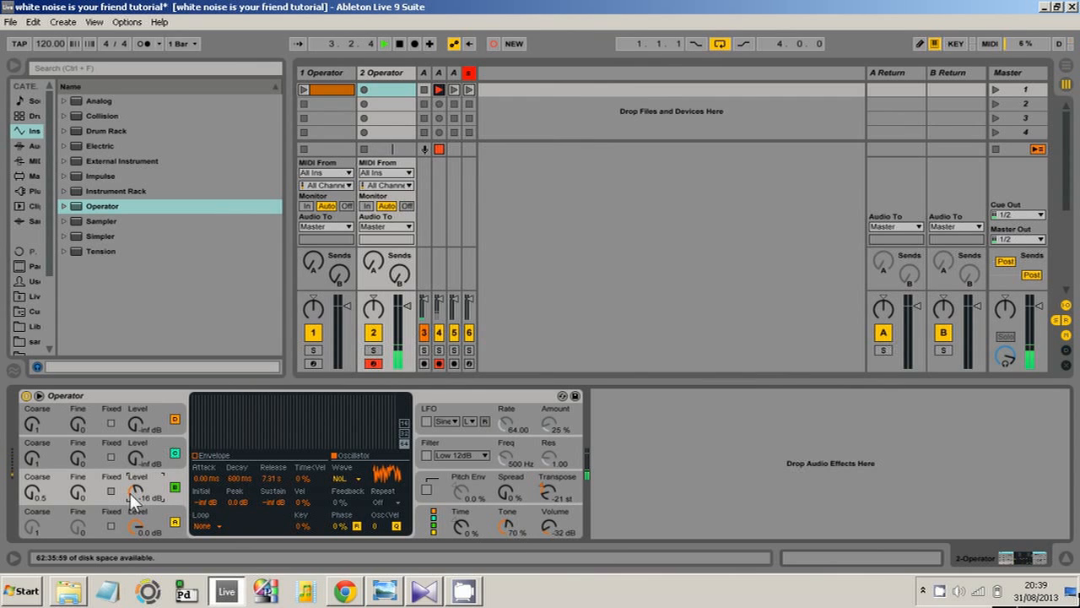
left_click_drag(130, 493, 132, 494)
left_click(548, 491)
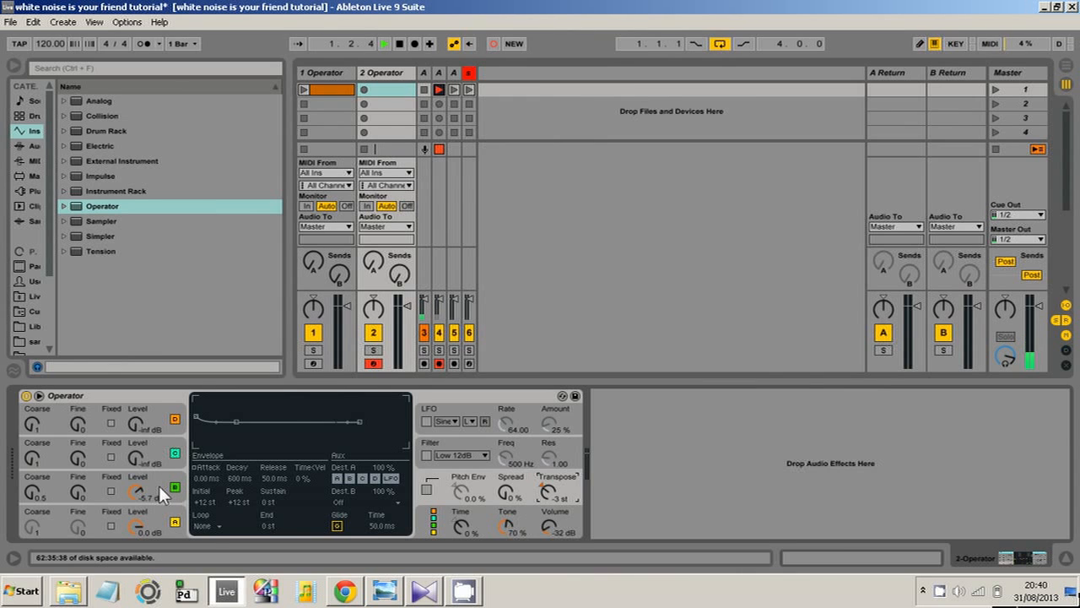
- Enable Operator's Low 24dB filter at 298 Hz and flatten its envelope with a 12.8 ms attack and 0.0 % peak
left_click(426, 455)
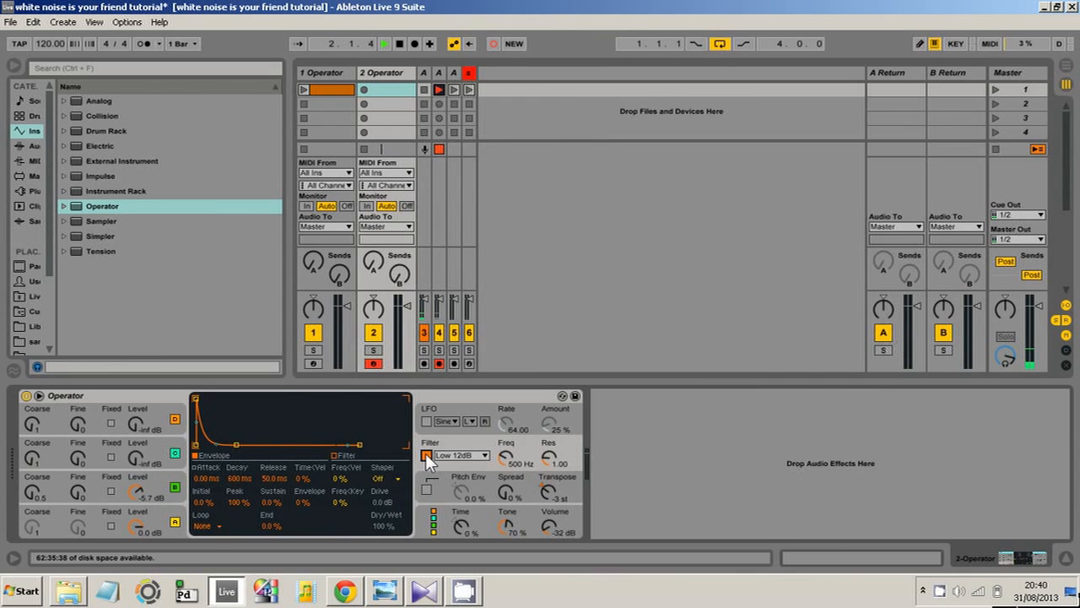
left_click(487, 455)
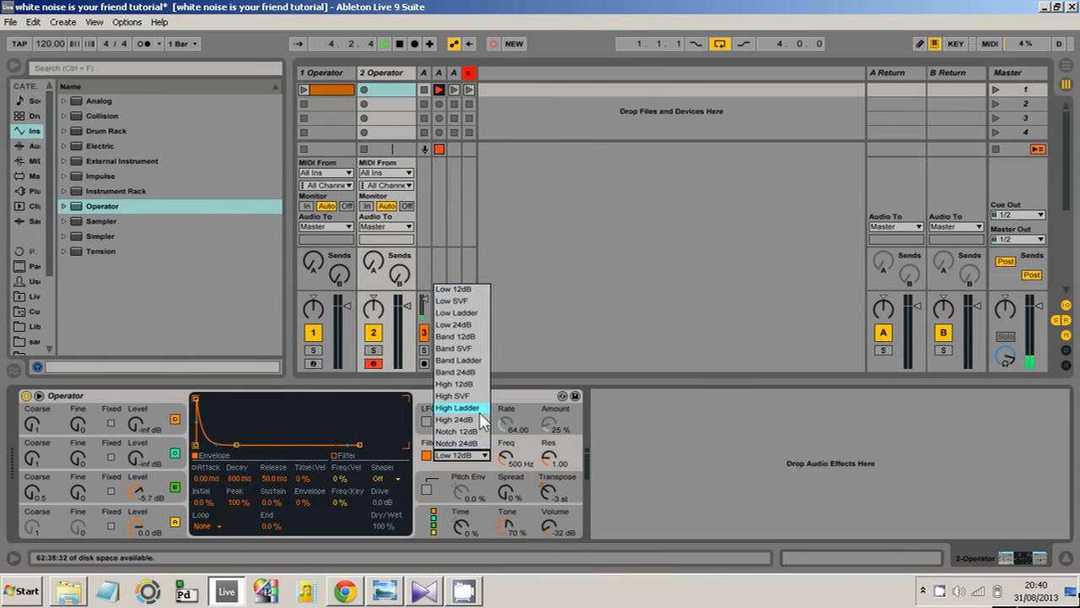
left_click(477, 326)
left_click(503, 456)
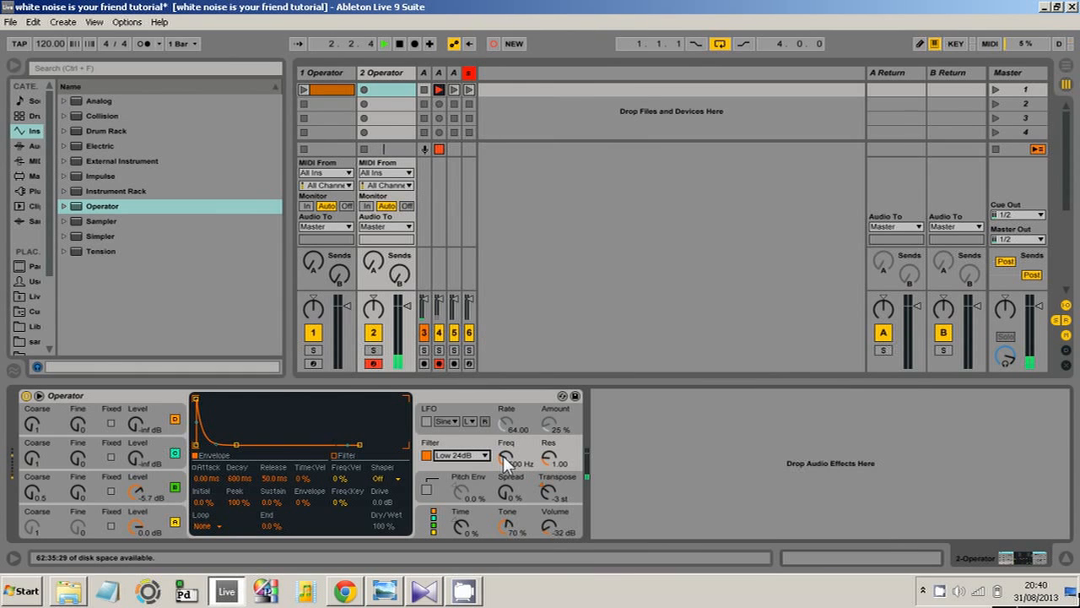
left_click_drag(503, 455, 503, 460)
left_click_drag(503, 456, 503, 452)
left_click_drag(196, 398, 223, 442)
- Set Operator's Volume to -16 dB and its filter resonance to 1.51
left_click(549, 523)
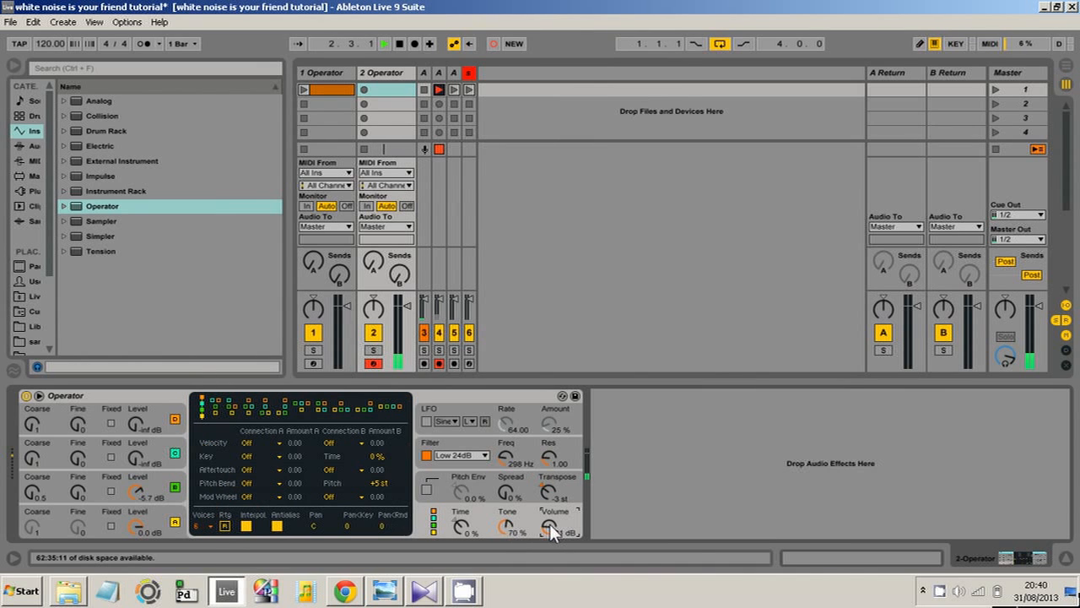
left_click(547, 454)
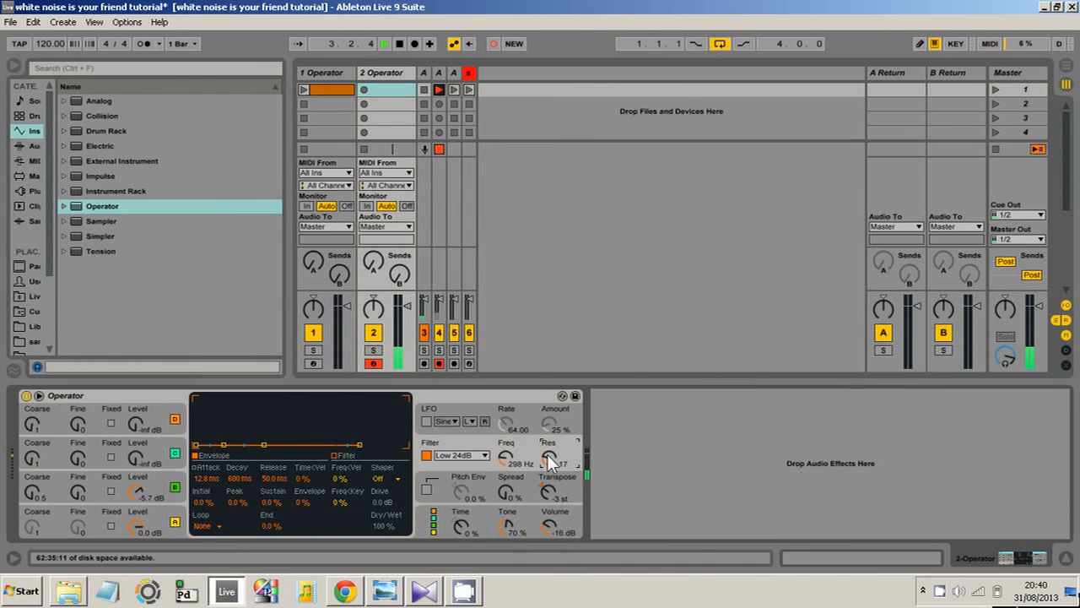
left_click_drag(547, 454, 546, 454)
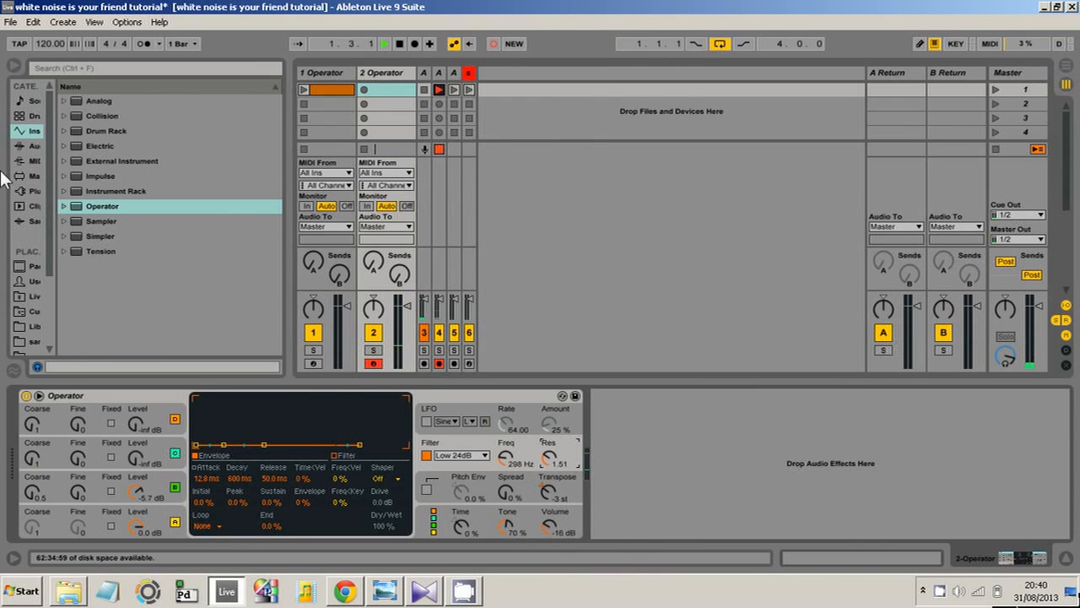
- Add a Chorus after Operator with modulation of 6.50 ms at 2.38 Hz, and set Operator's Spread to 55 %
left_click(36, 146)
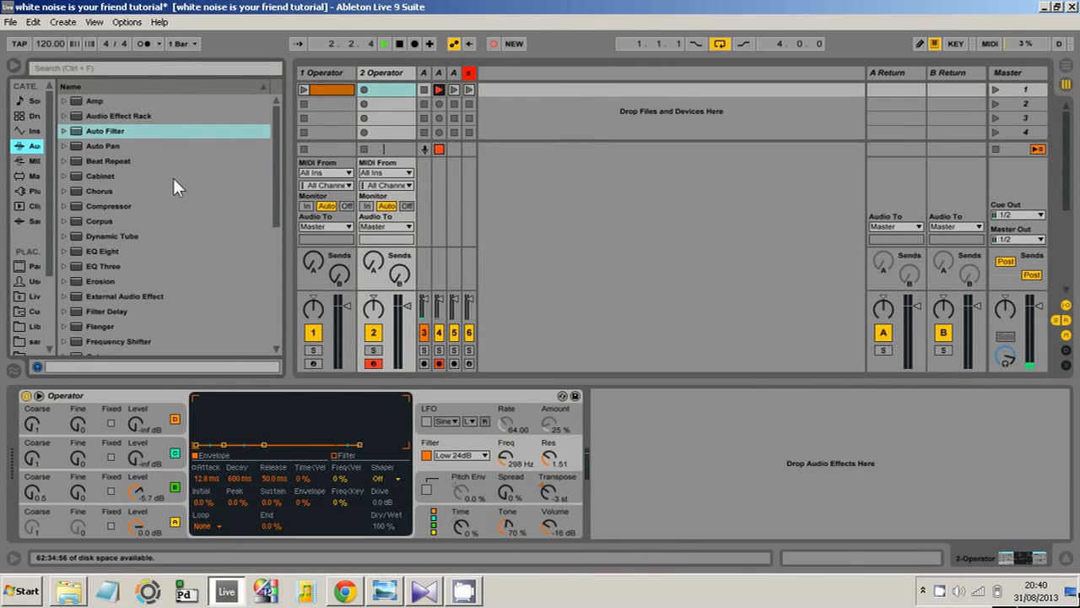
left_click_drag(102, 191, 633, 456)
left_click_drag(704, 461, 727, 423)
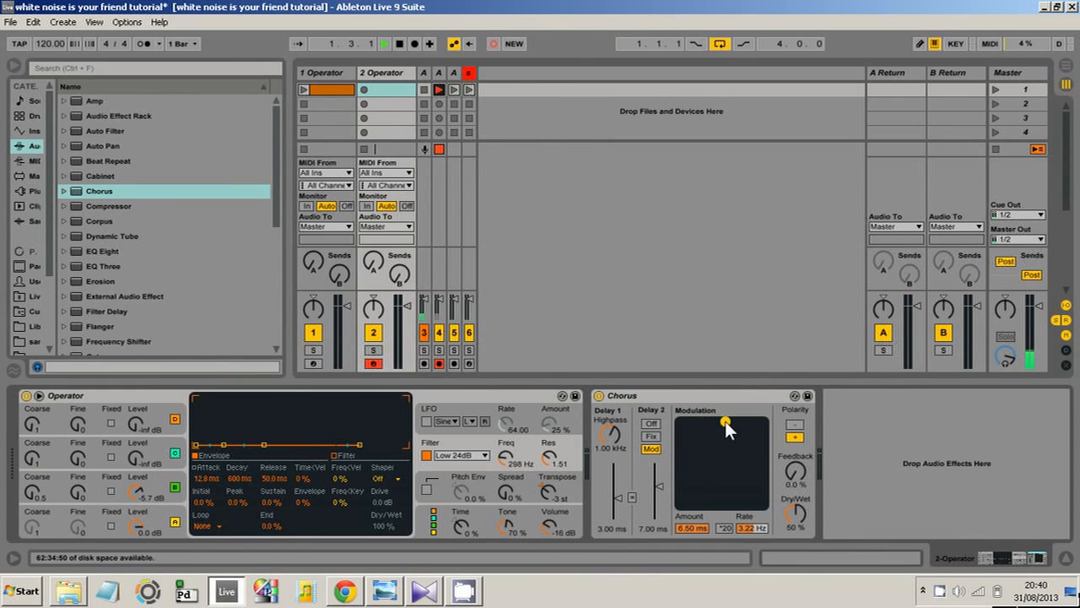
left_click(506, 493)
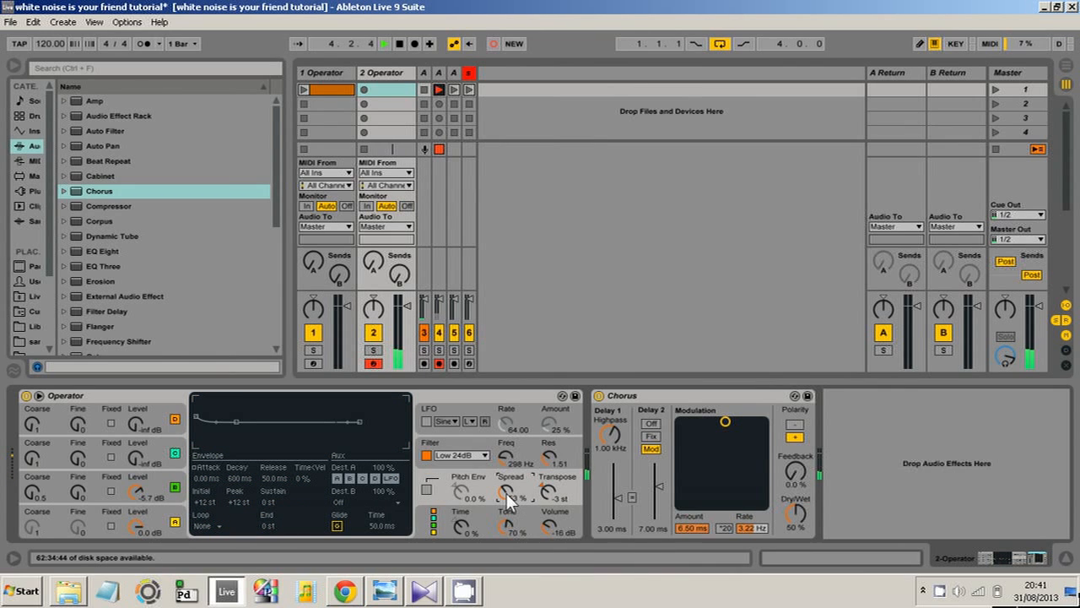
left_click_drag(725, 420, 719, 420)
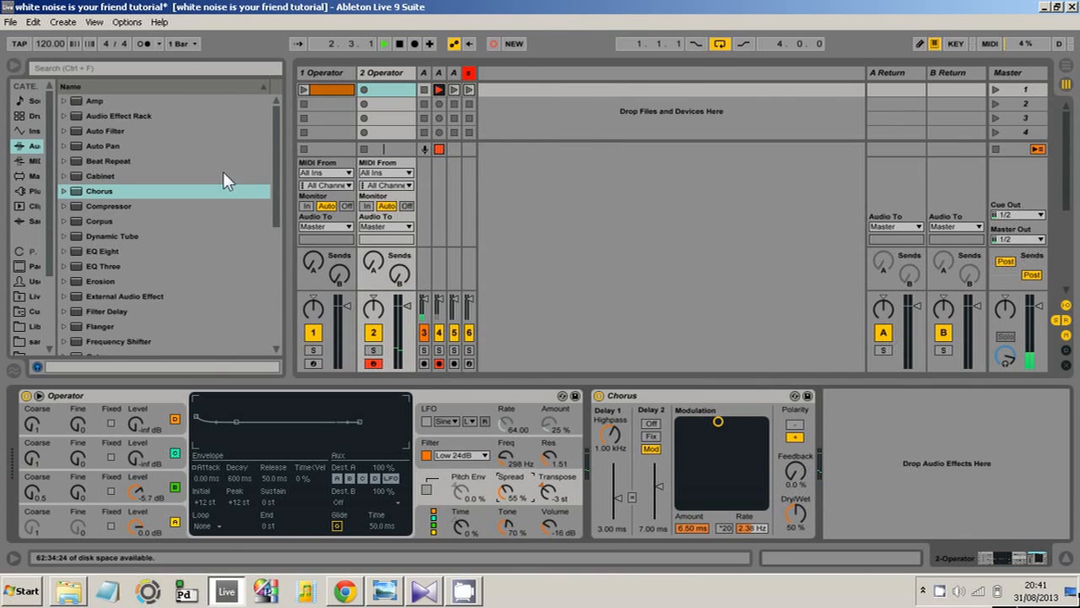
- Add an Amp after the Chorus using the Blues model, with Gain 6.98 and Dual output
left_click_drag(93, 99, 931, 448)
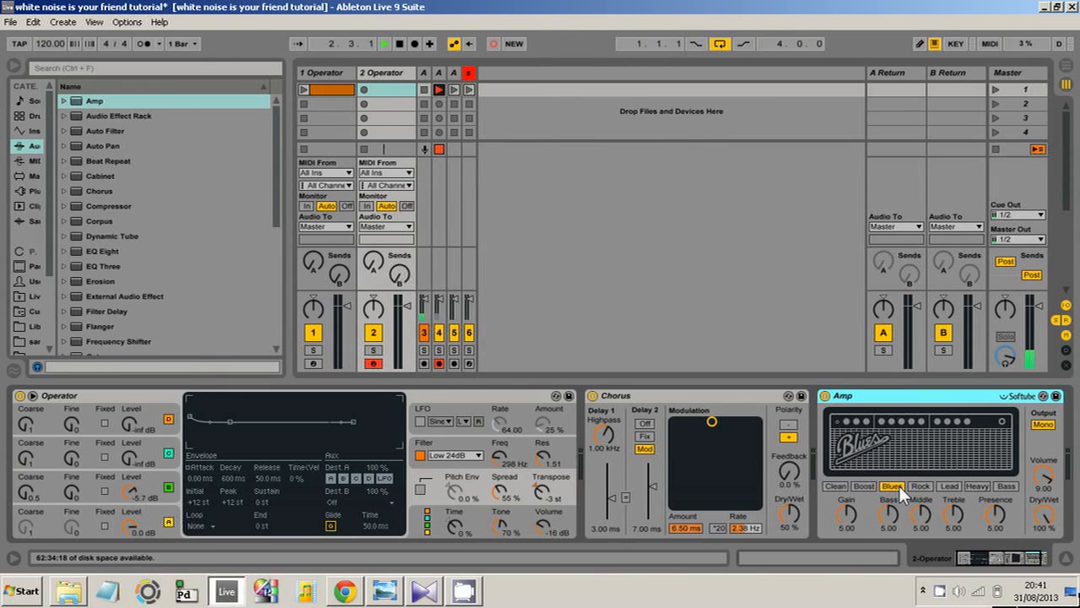
left_click(849, 514)
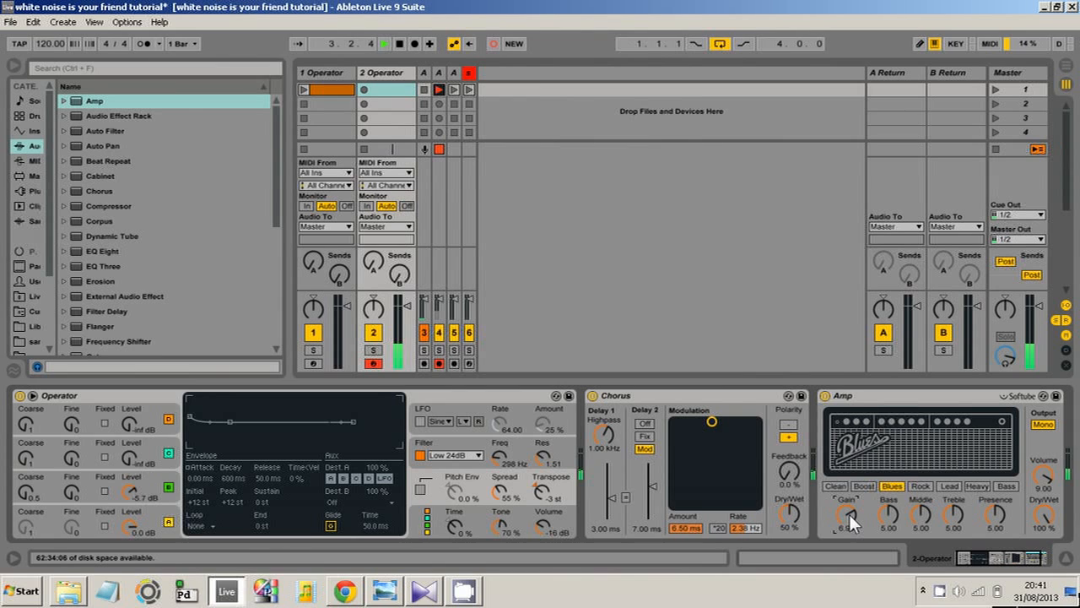
left_click(1047, 425)
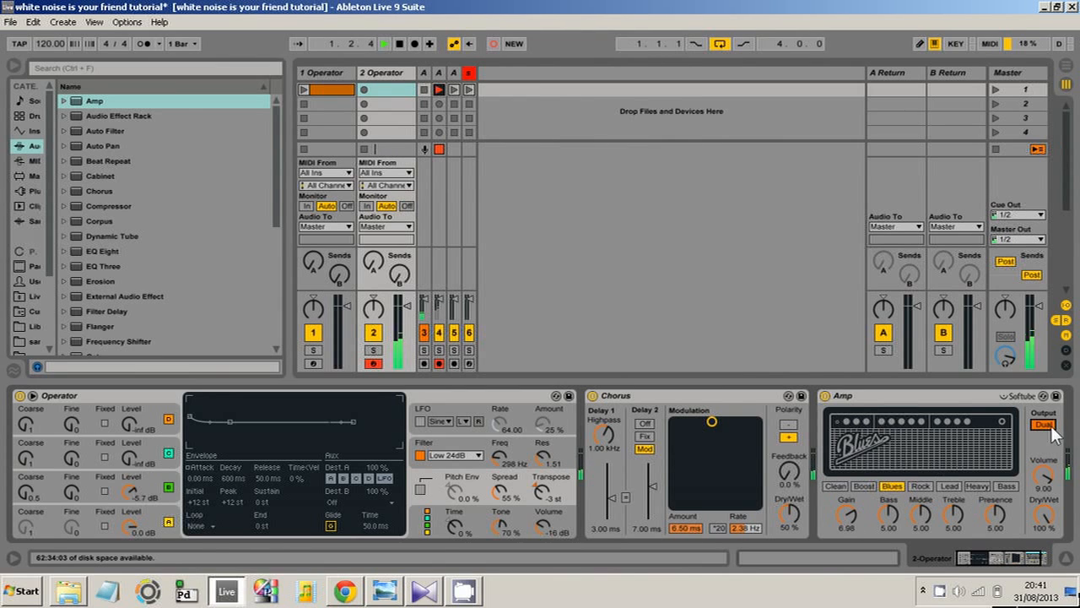
- Set the Amp's Gain to 7.70, Middle 6.19, Treble 7.06 and Presence 3.81, and the Chorus modulation to 6.26 ms at 1.74 Hz
left_click(1007, 560)
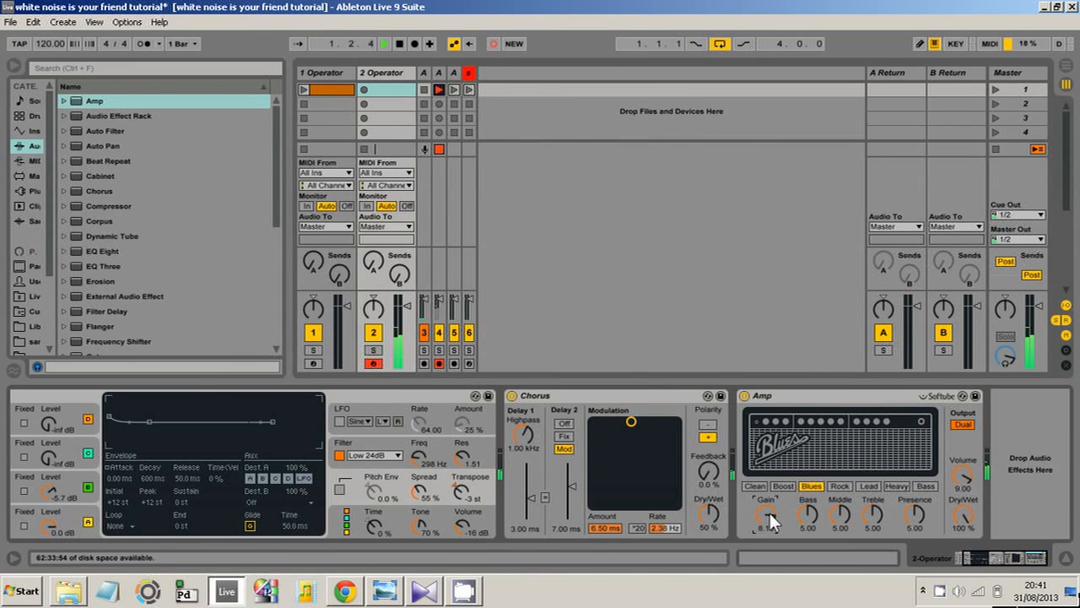
left_click_drag(769, 512, 769, 516)
left_click_drag(840, 509, 841, 512)
left_click_drag(913, 517, 912, 515)
left_click_drag(630, 421, 623, 421)
left_click_drag(625, 422, 626, 423)
left_click_drag(916, 512, 917, 548)
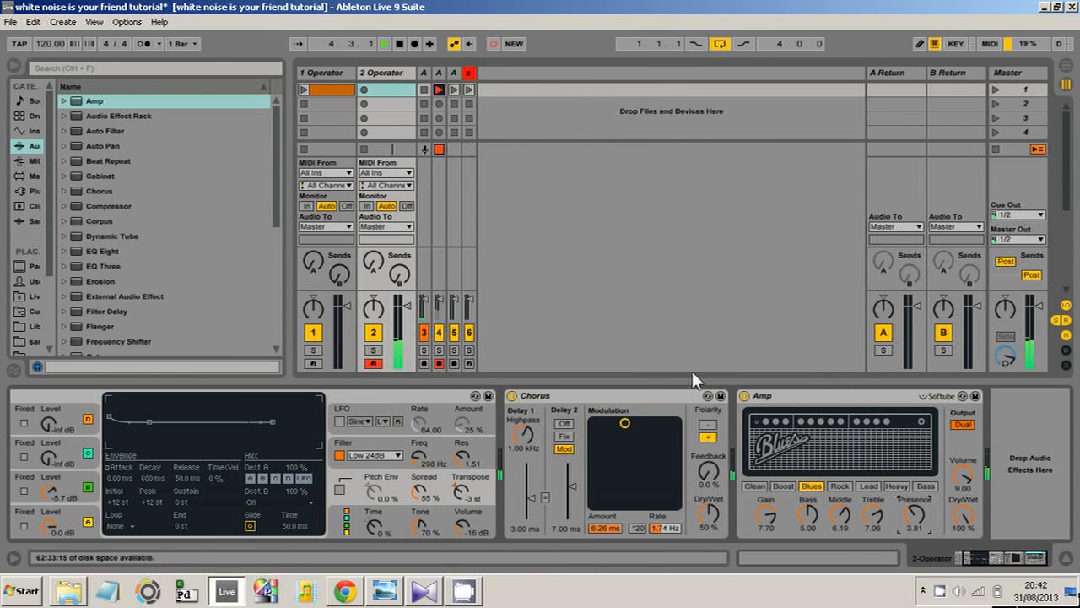
- Move the first track's clip to the second track and launch it, and add a Utility after the Amp
left_click_drag(331, 84, 380, 90)
left_click(362, 89)
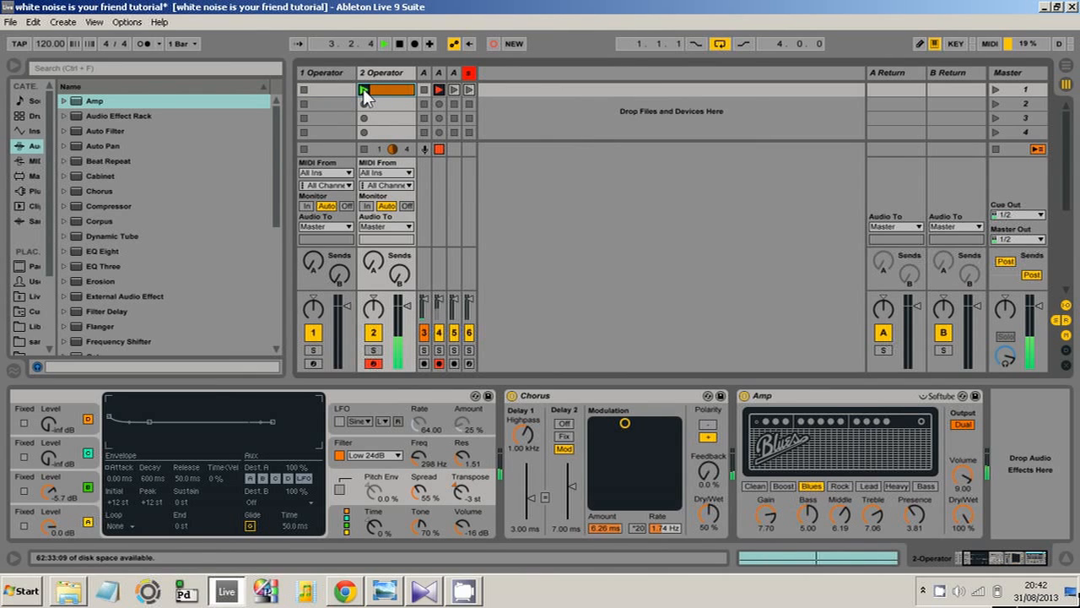
left_click_drag(273, 174, 285, 313)
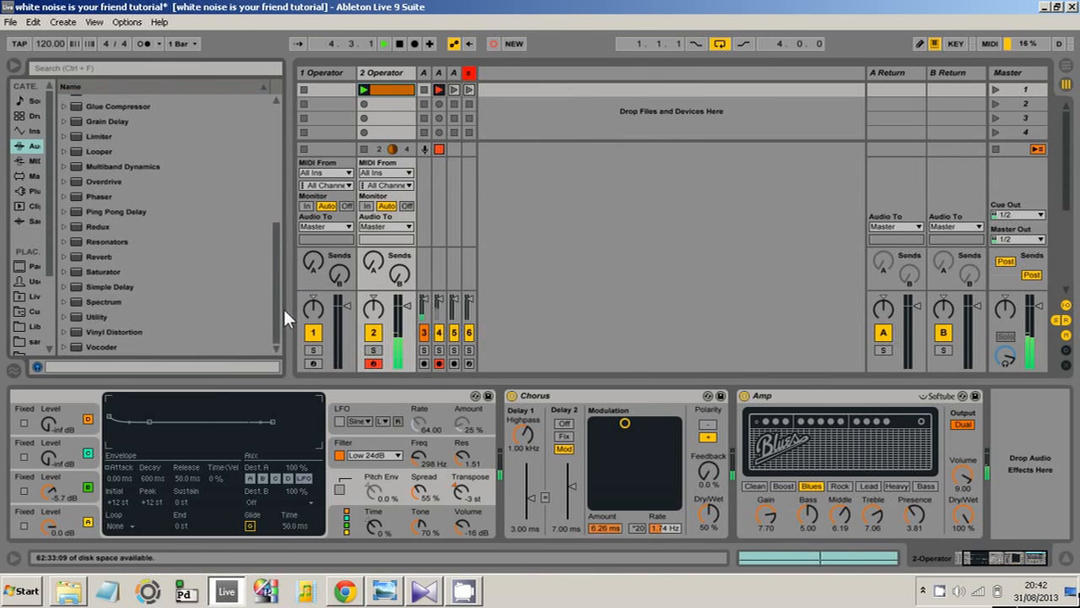
mouse_move(103, 314)
left_mouse_down()
mouse_move(629, 460)
mouse_move(1023, 479)
left_mouse_up()
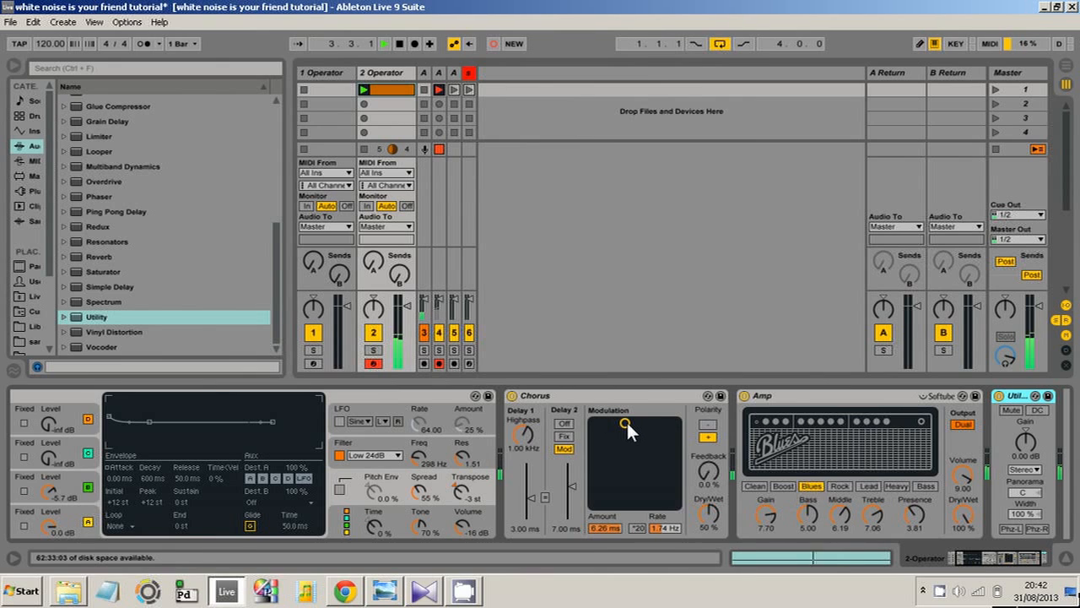
- Set the Chorus modulation to 6.50 ms at 2.83 Hz and fine-tune the Amp's Presence to 3.81
left_click_drag(624, 421, 635, 423)
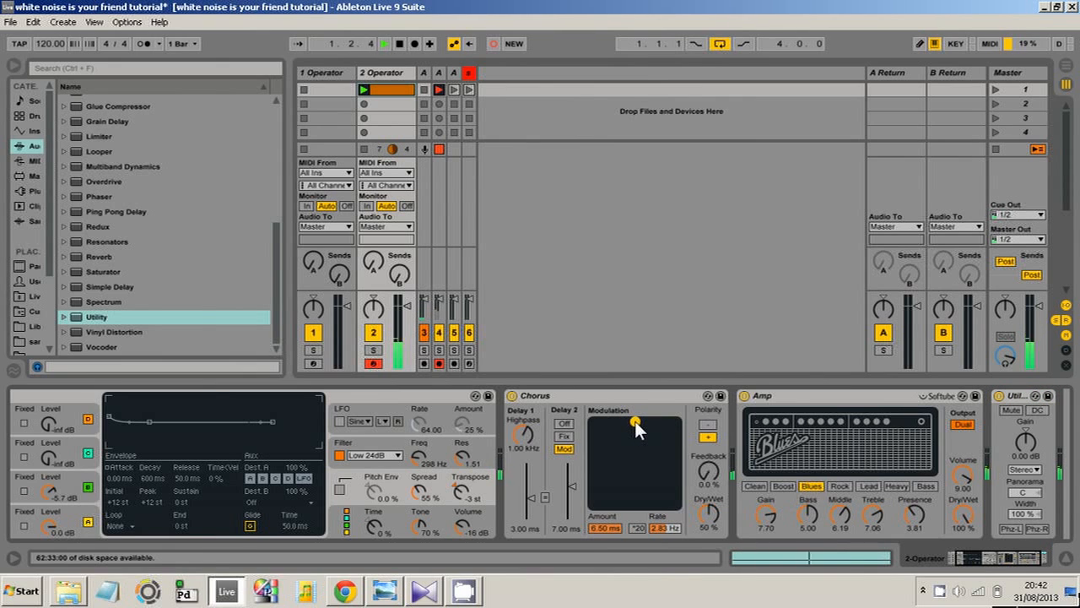
left_click_drag(916, 514, 917, 515)
left_click_drag(277, 282, 274, 138)
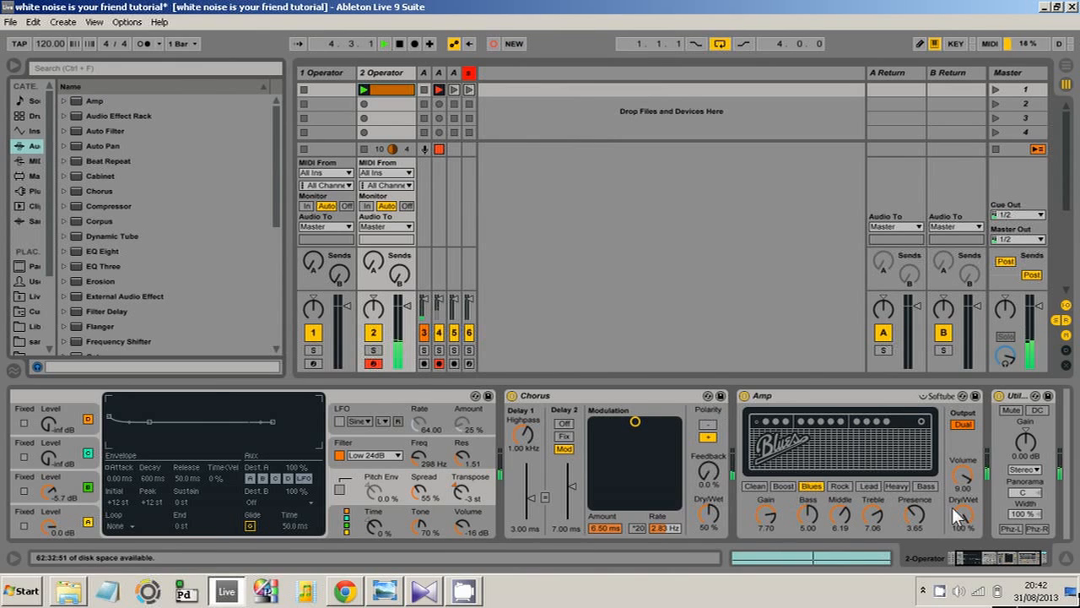
left_click_drag(911, 516, 916, 523)
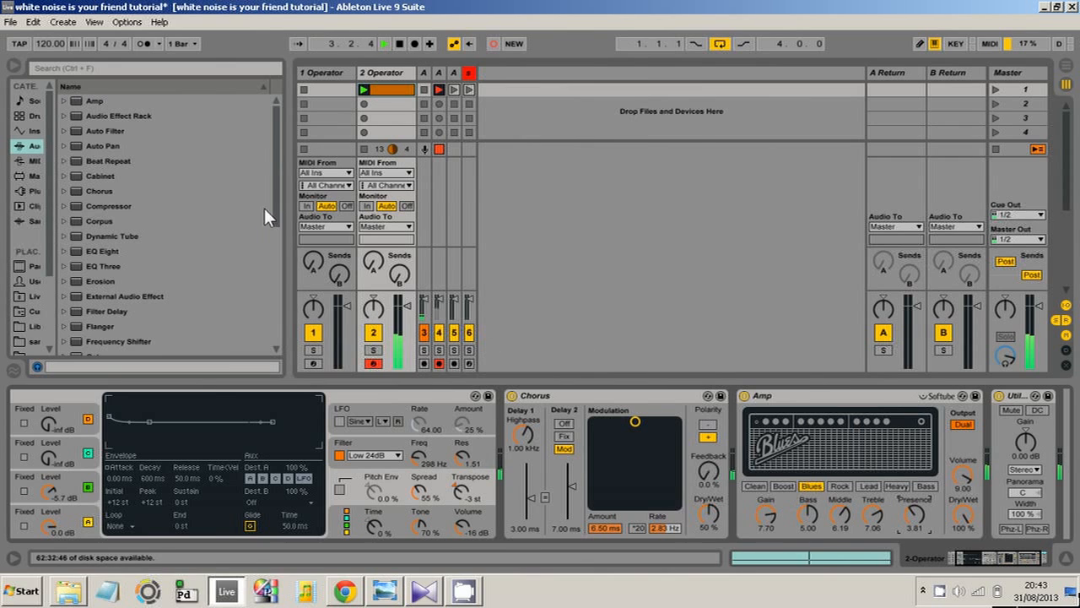
- Insert an EQ Three between the Amp and Utility, and switch off its high and mid bands
mouse_move(275, 195)
left_mouse_down()
mouse_move(275, 214)
mouse_move(275, 182)
left_mouse_up()
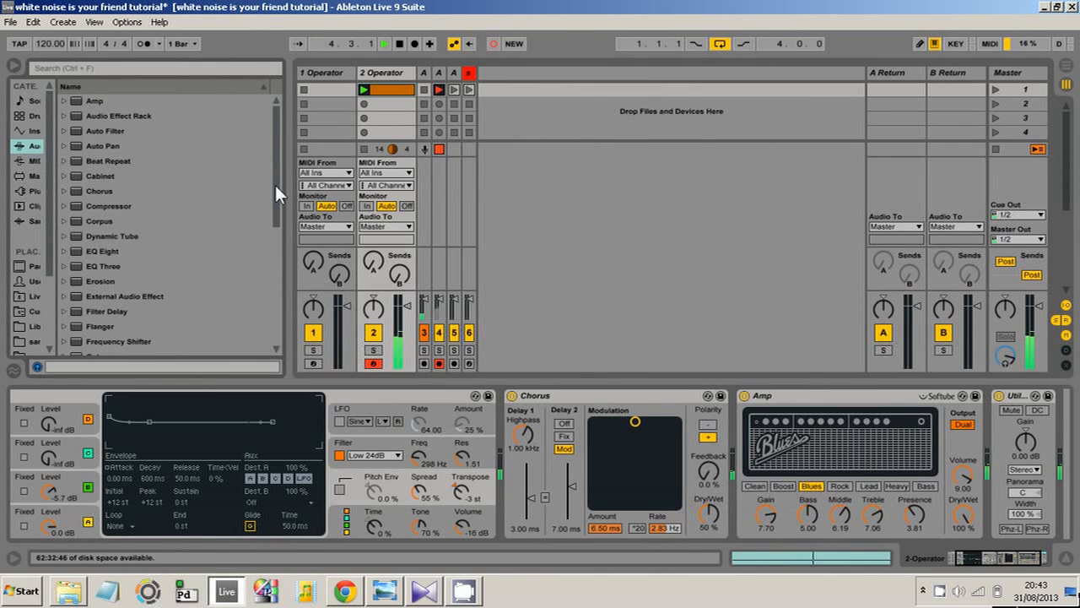
left_click_drag(110, 266, 993, 456)
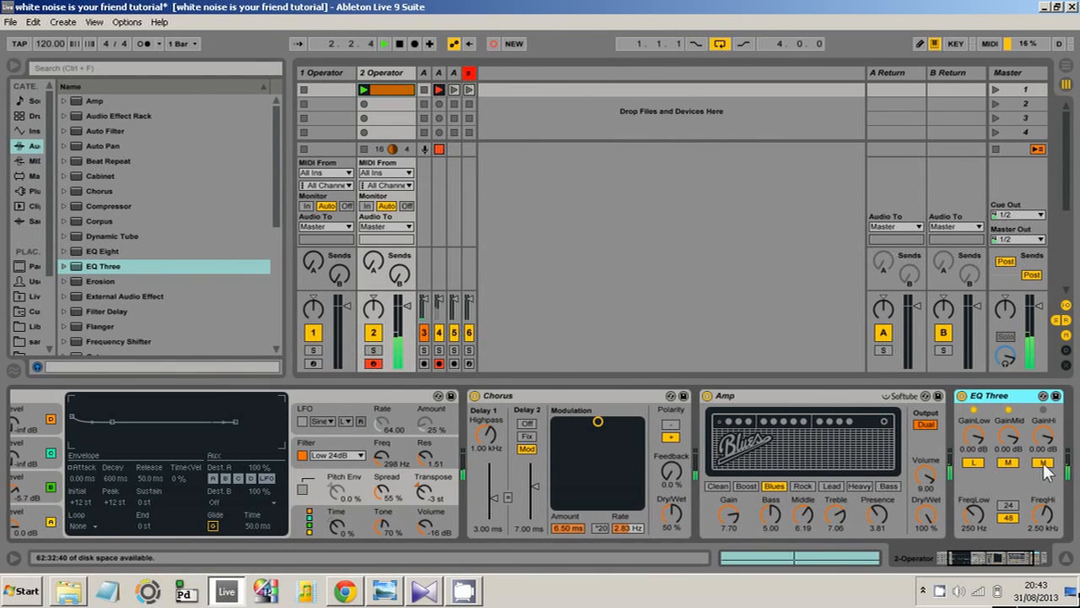
left_click(1045, 463)
left_click(1009, 462)
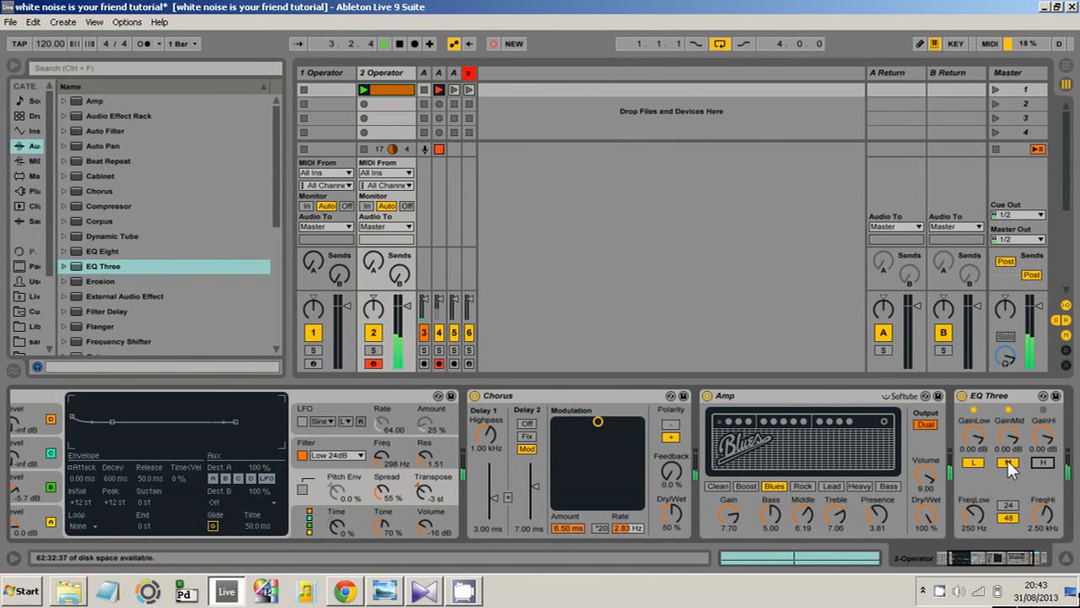
- Set the EQ Three's GainLow to 1.56 dB, and the Utility's Width to 0.0 % and Gain to 3.89 dB
left_click(995, 559)
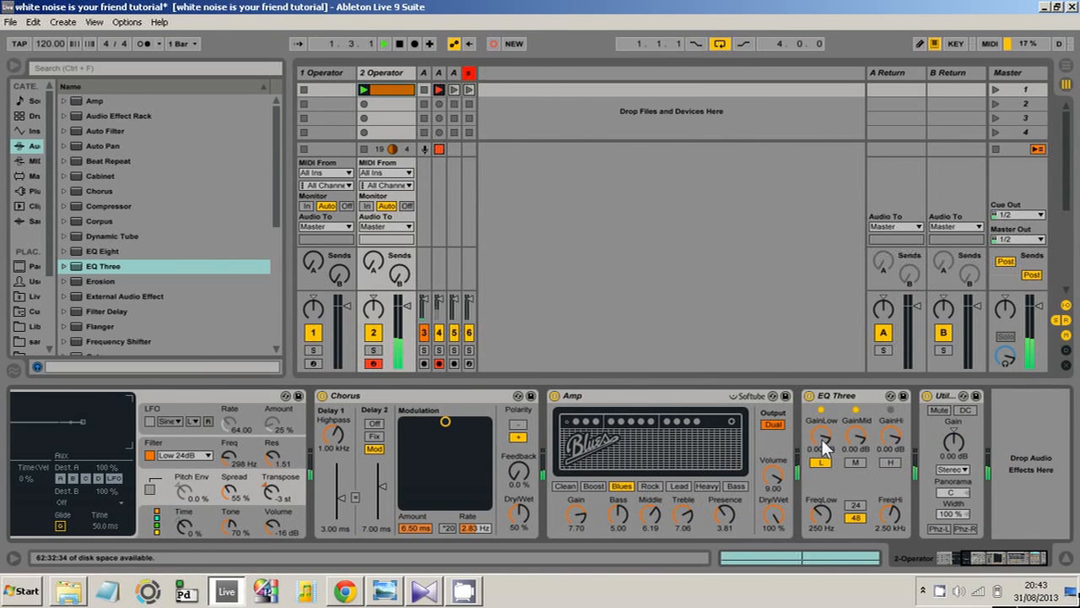
left_click_drag(822, 437, 822, 429)
left_click_drag(957, 512, 957, 557)
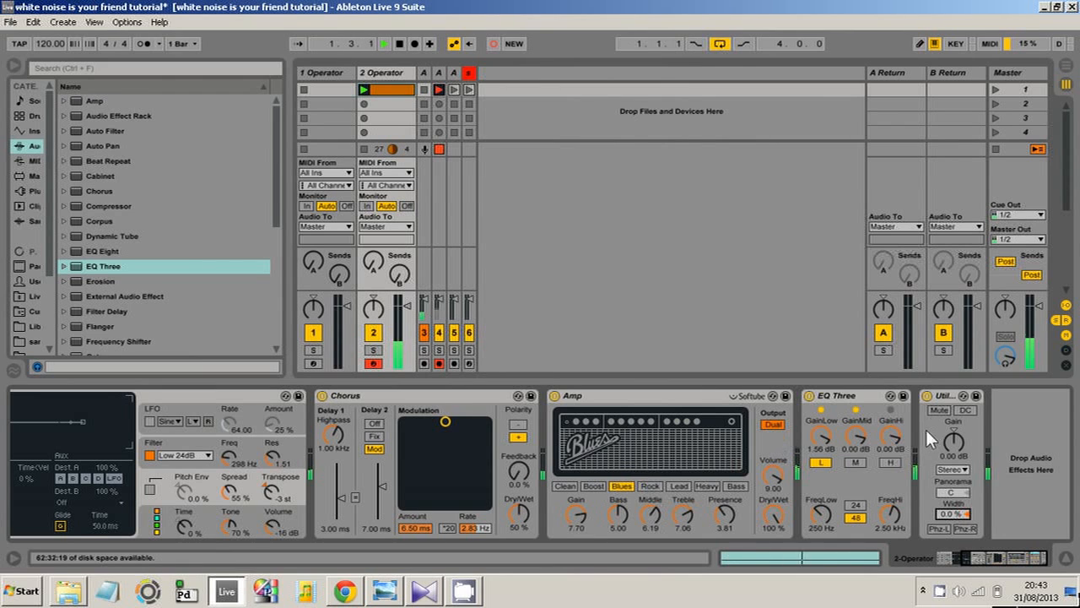
left_click_drag(953, 442, 953, 442)
- Arm and disarm the first Operator track so neither Operator track stays armed, and reselect the second track
left_click(319, 73)
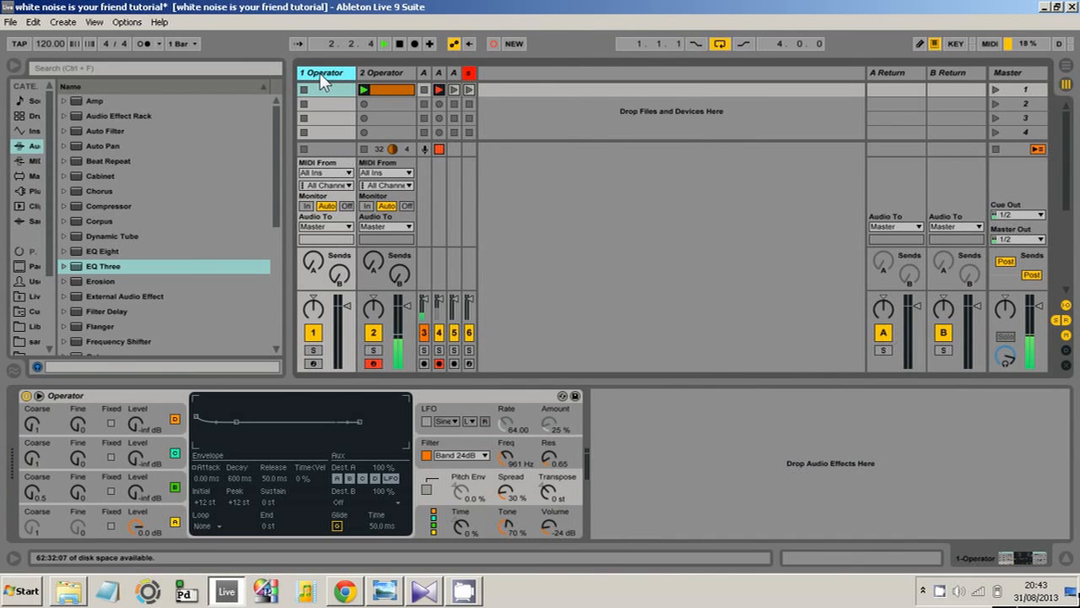
left_click(312, 365)
left_click(316, 363)
left_click(389, 74)
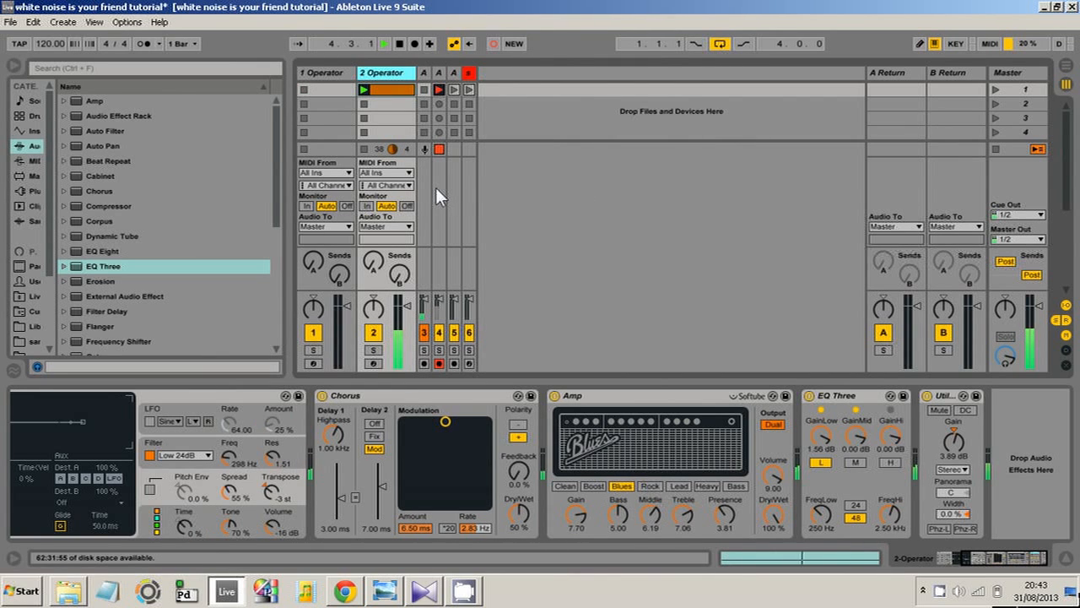
- Switch to KMPlayer, play ind.mov alongside the rumble sound, and close the player
left_click(424, 591)
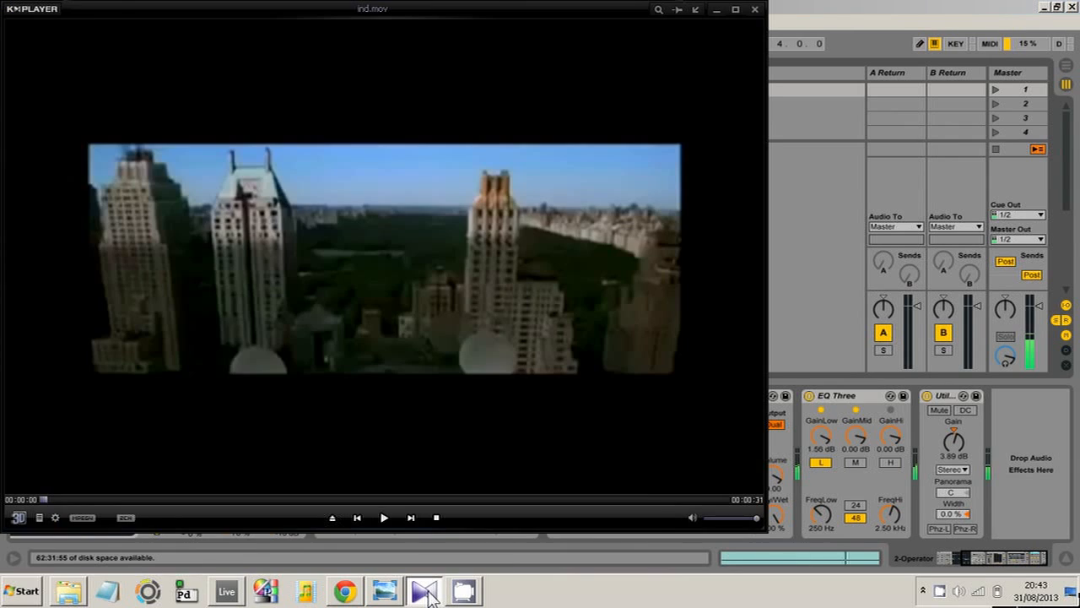
left_click(386, 515)
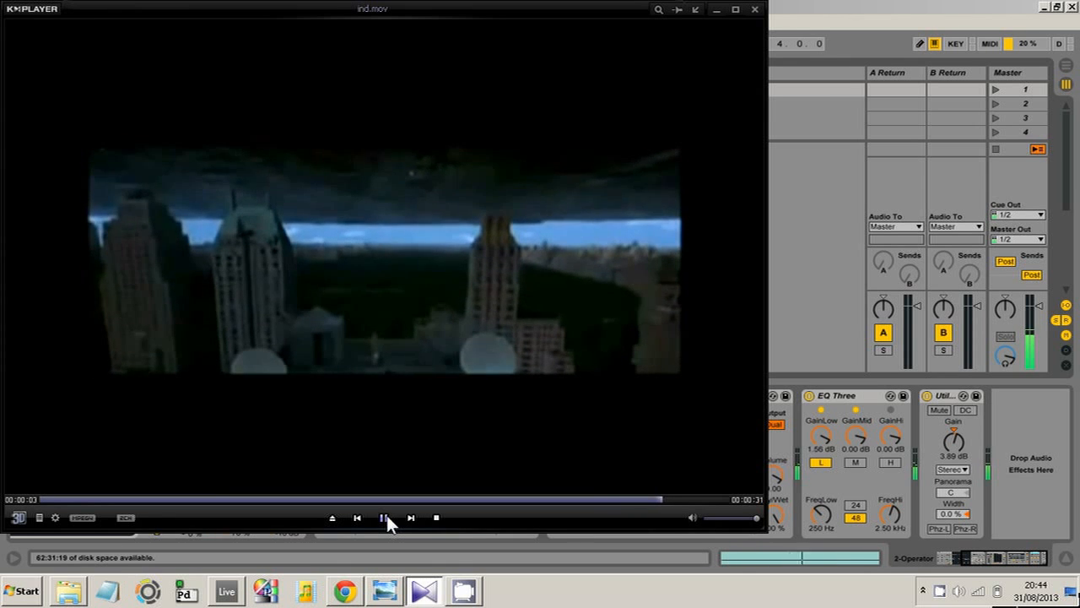
left_click(386, 513)
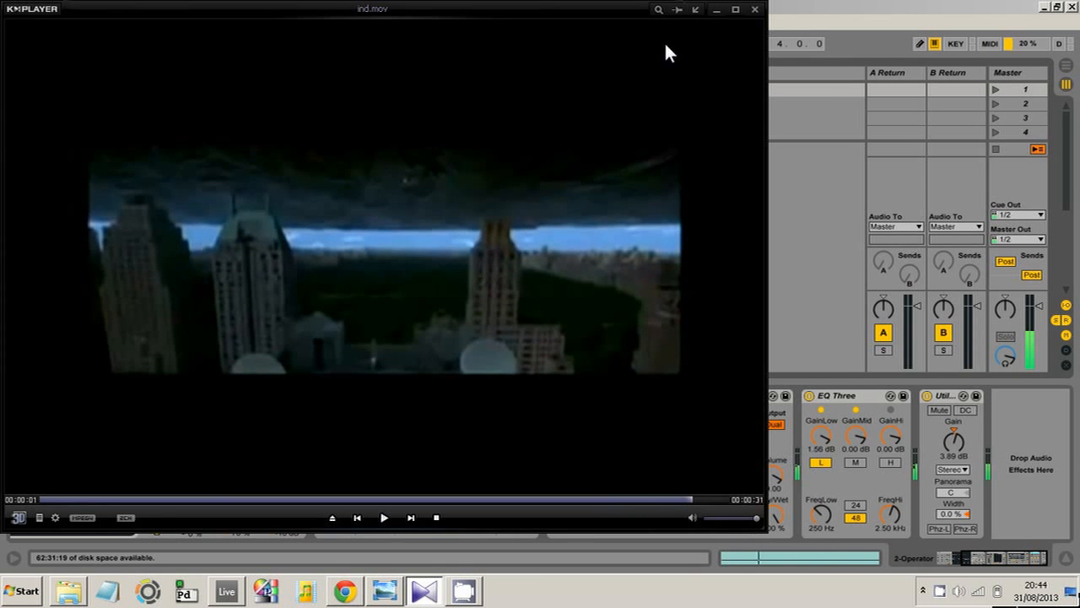
left_click(755, 10)
- Mute the second Operator track and remove the clip from its first slot
left_click(372, 333)
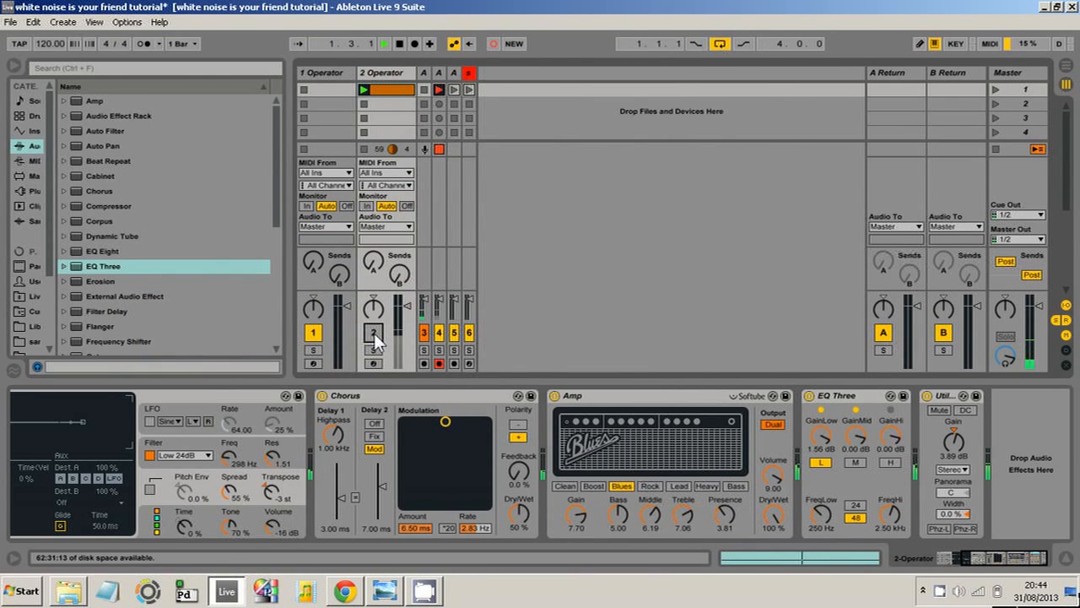
left_click(367, 88)
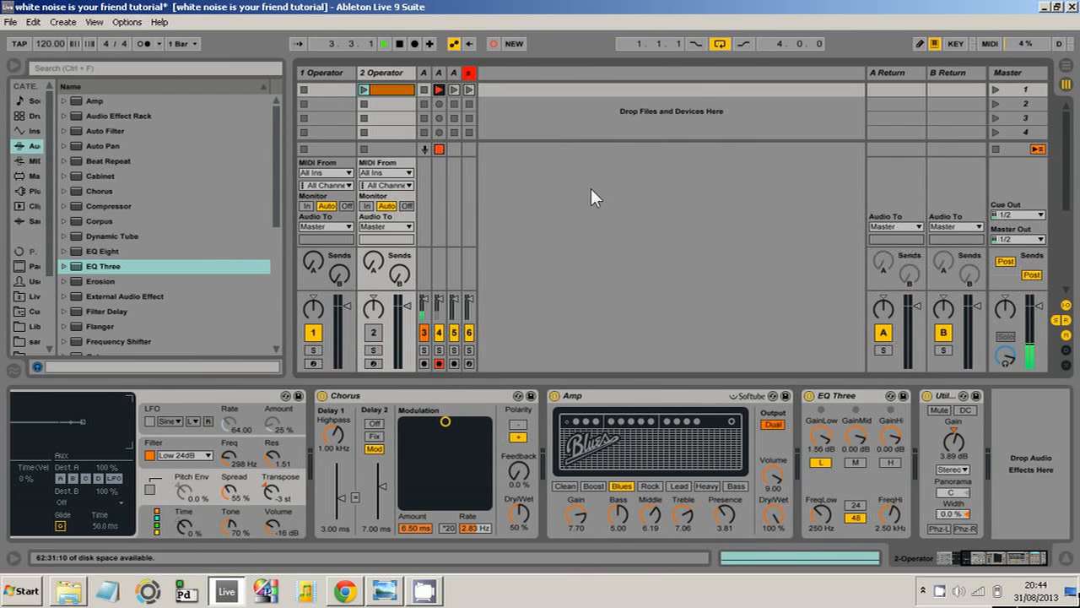
left_click(335, 74)
left_click(390, 73)
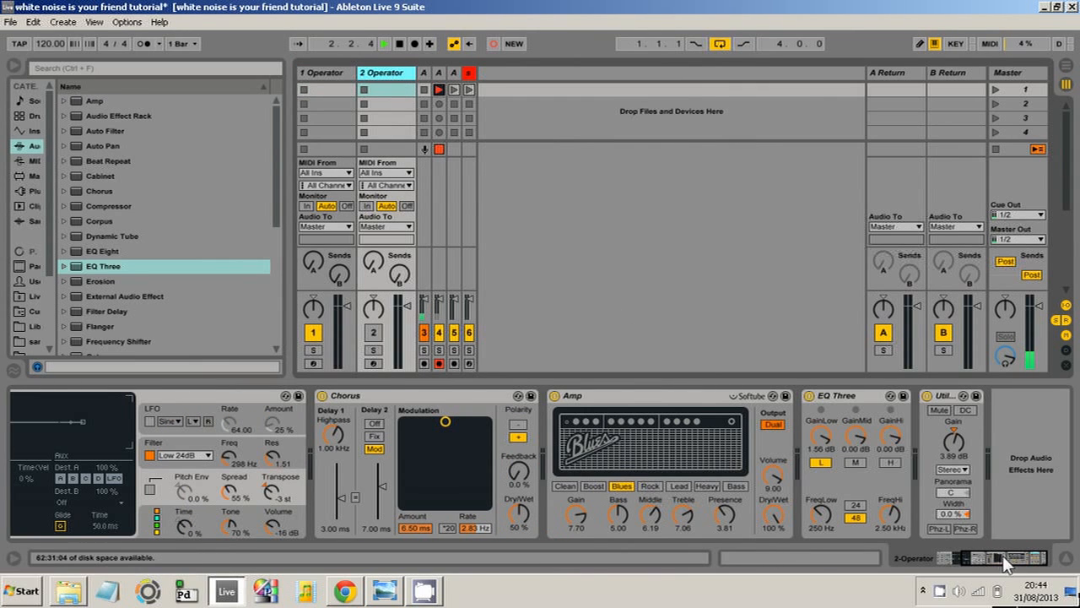
left_click_drag(1003, 555, 966, 559)
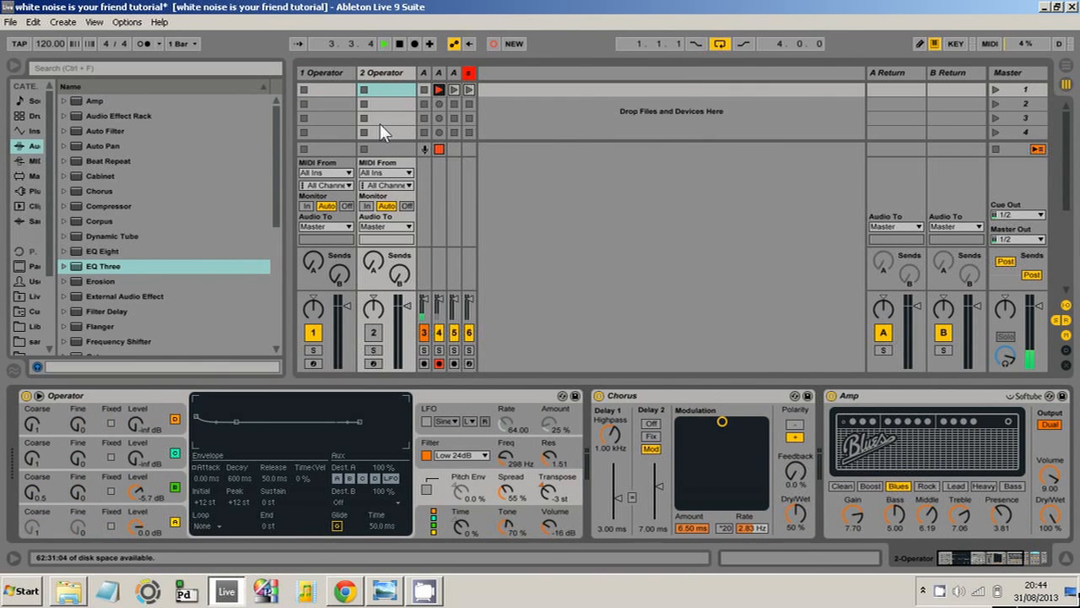